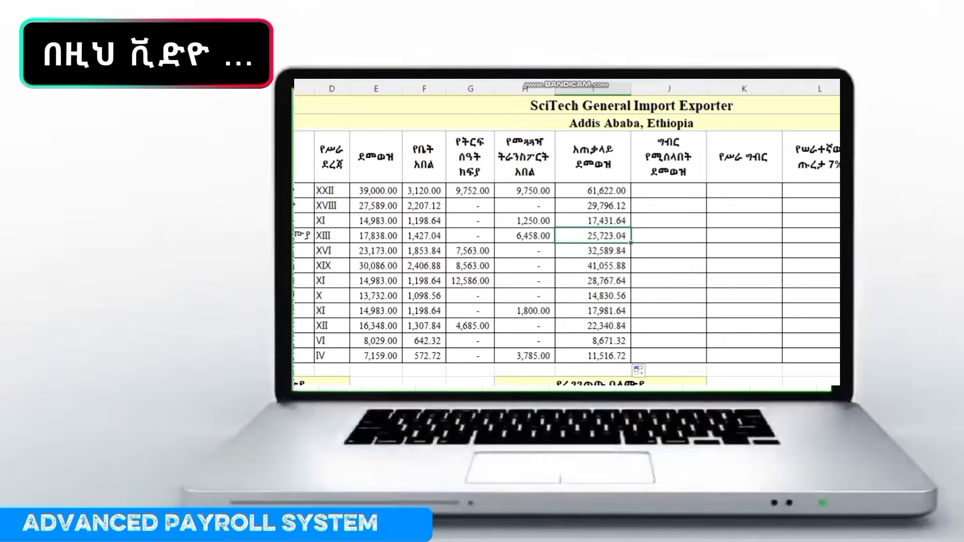
Calculate taxable salary in J4 with =E4+F4+G4+IF(H4>=2200,H4-2200,0) and fill the formula down the column
{"action": "left_click", "coordinate": [670, 191]}
{"action": "type", "text": "=E4+F4+G4+IF("}
{"action": "left_click", "coordinate": [525, 190]}
{"action": "type", "text": ">2200,H4-2200,0)"}
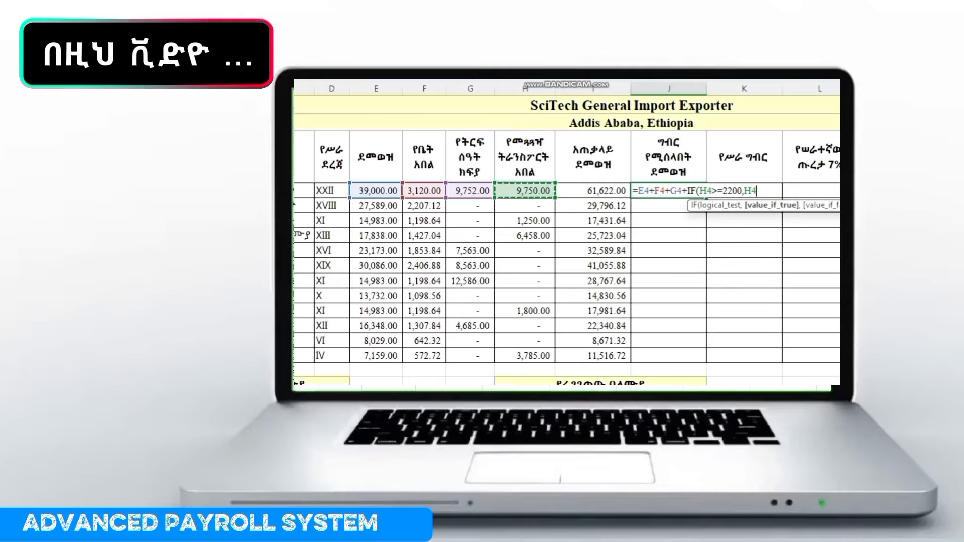
{"action": "key", "text": "Return"}
{"action": "double_click", "coordinate": [706, 197]}
{"action": "left_click", "coordinate": [375, 191]}
{"action": "left_click", "coordinate": [744, 190]}
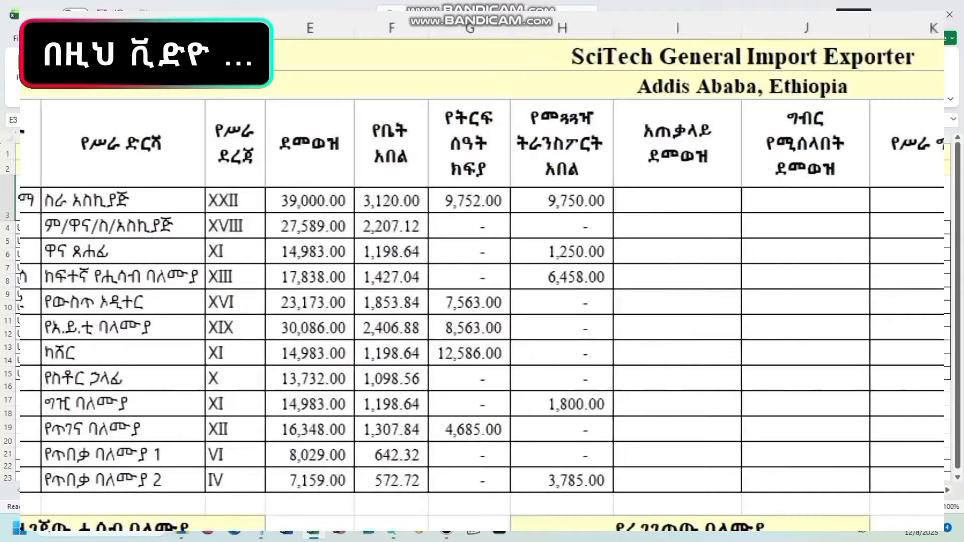
Calculate total salary in I4 as the SUM of E4:H4 and fill the formula down for all employees
{"action": "left_click", "coordinate": [527, 200]}
{"action": "type", "text": "=SUM("}
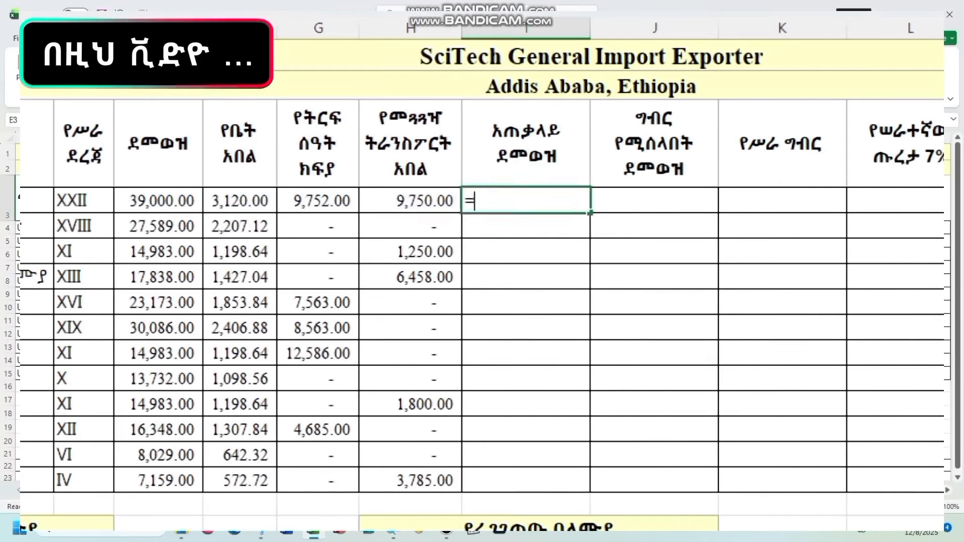
{"action": "left_click_drag", "start_coordinate": [158, 201], "coordinate": [410, 201]}
{"action": "key", "text": "Return"}
{"action": "double_click", "coordinate": [589, 213]}
Enter =E4+F4+G4+IF(H4>=2200,H4-2200,0) in J4 and copy it down through J15 for every employee's taxable salary
{"action": "left_click", "coordinate": [654, 201]}
{"action": "type", "text": "=E4+F4+G4+IF(H4>=2200,H4-2200,0)"}
{"action": "key", "text": "Return"}
{"action": "double_click", "coordinate": [719, 214]}
Calculate income tax in column K with =E4*35%-2050, copied downward, =E11*30%-1350, =E12*35%-2050 and =E14*25%-850
{"action": "left_click_drag", "start_coordinate": [159, 201], "coordinate": [158, 353]}
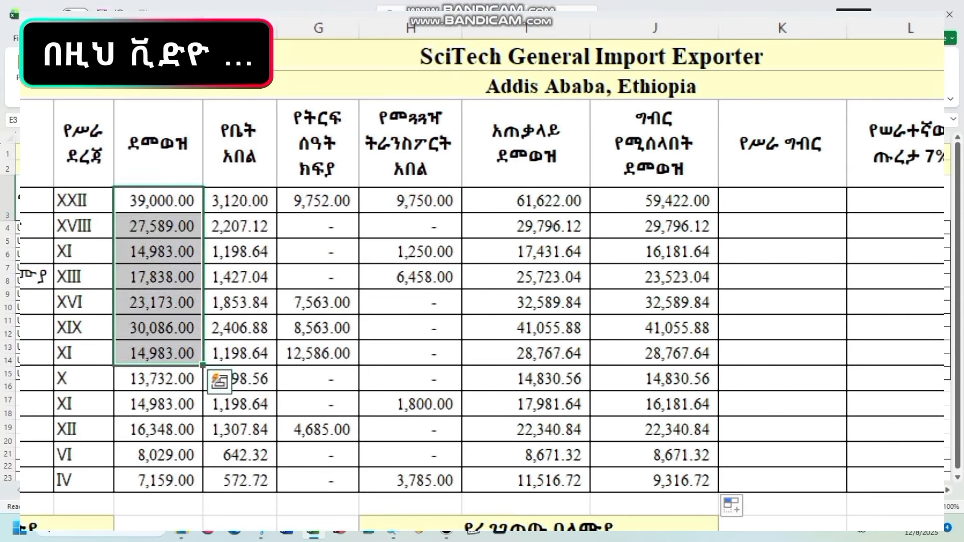
{"action": "left_click", "coordinate": [783, 201]}
{"action": "type", "text": "=E4*35%-2050"}
{"action": "left_click_drag", "start_coordinate": [847, 213], "coordinate": [847, 337]}
{"action": "type", "text": "=E11*30%-1350=E12*35%-2050=E14*25%-850"}
{"action": "key", "text": "Return"}
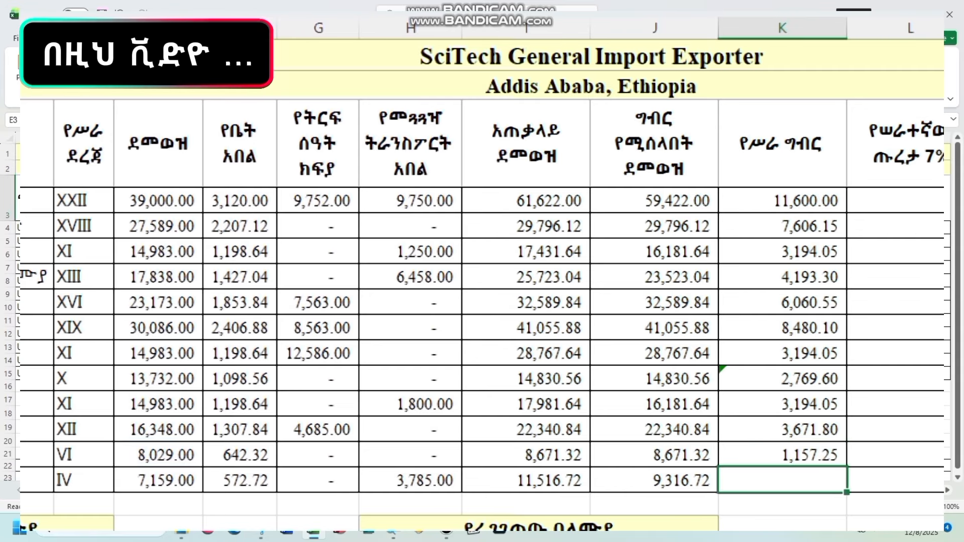
Fill the employee pension, employer pension and 10% deduction columns with =E4*7%, =E4*11% and =E4*10%
{"action": "type", "text": "=E4*7%"}
{"action": "key", "text": "Return"}
{"action": "type", "text": "=E4*11%"}
{"action": "double_click", "coordinate": [852, 214]}
{"action": "type", "text": "=E4*10%"}
{"action": "double_click", "coordinate": [738, 214]}
Calculate total deductions in O4 with =K4+L4+N4 and net salary in P4 with =J4-O4
{"action": "type", "text": "=K4+L4+N4"}
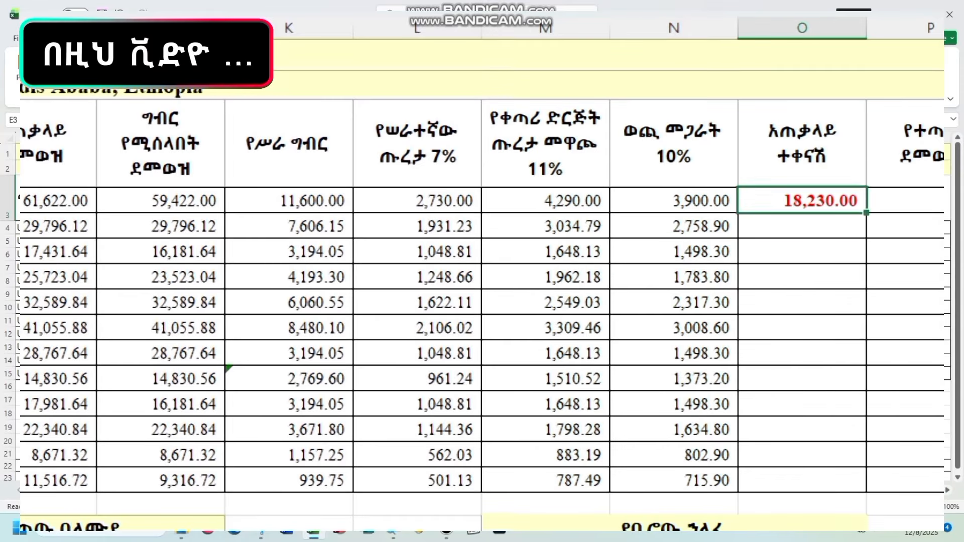
{"action": "type", "text": "=J4-O4"}
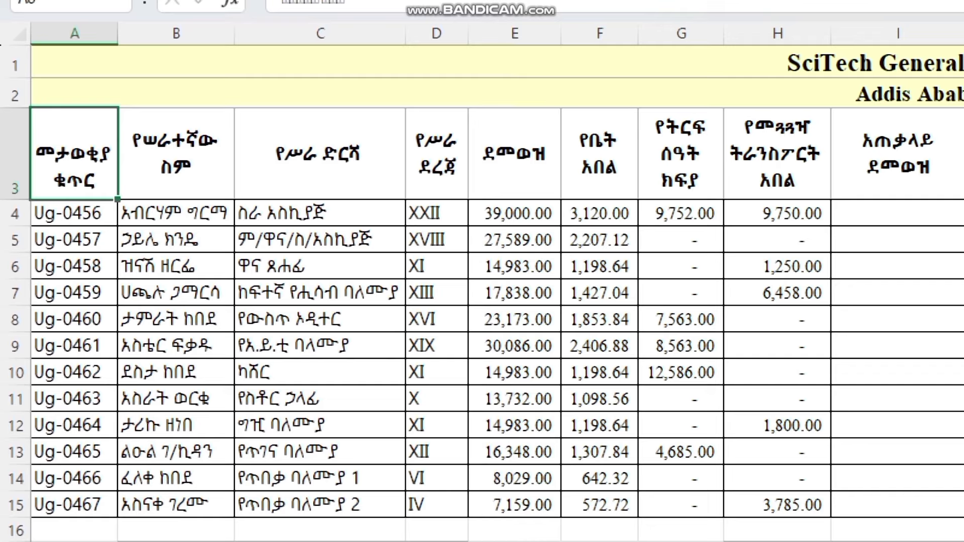
Examine the employee name, job position, grade, salary and housing allowance columns, including the housing allowance formulas in F4 and F5
{"action": "left_click", "coordinate": [176, 153]}
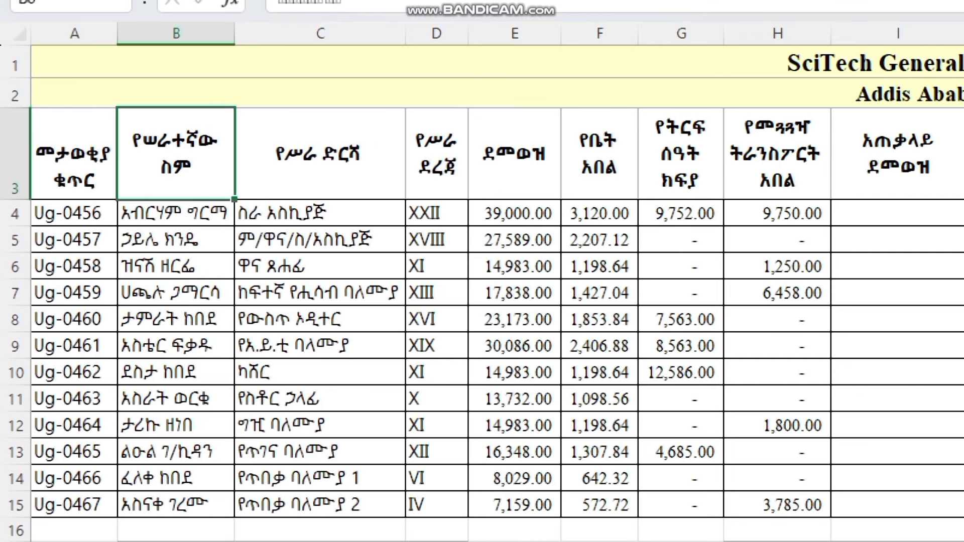
{"action": "left_click", "coordinate": [320, 153]}
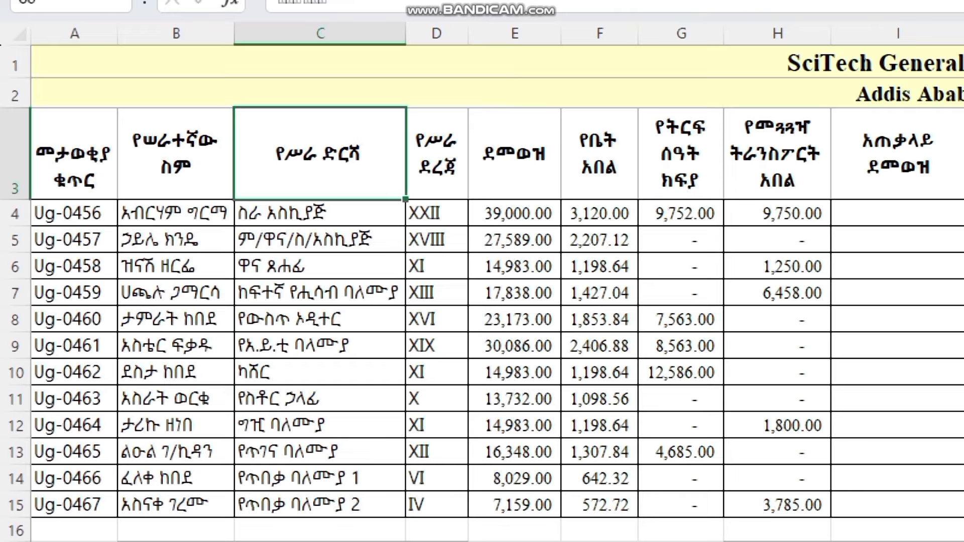
{"action": "left_click", "coordinate": [436, 153]}
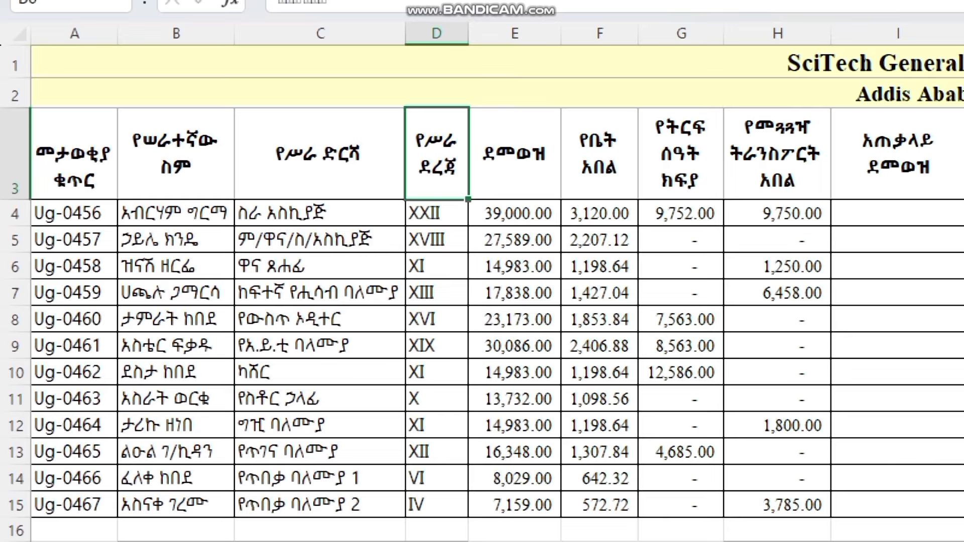
{"action": "key", "text": "Right"}
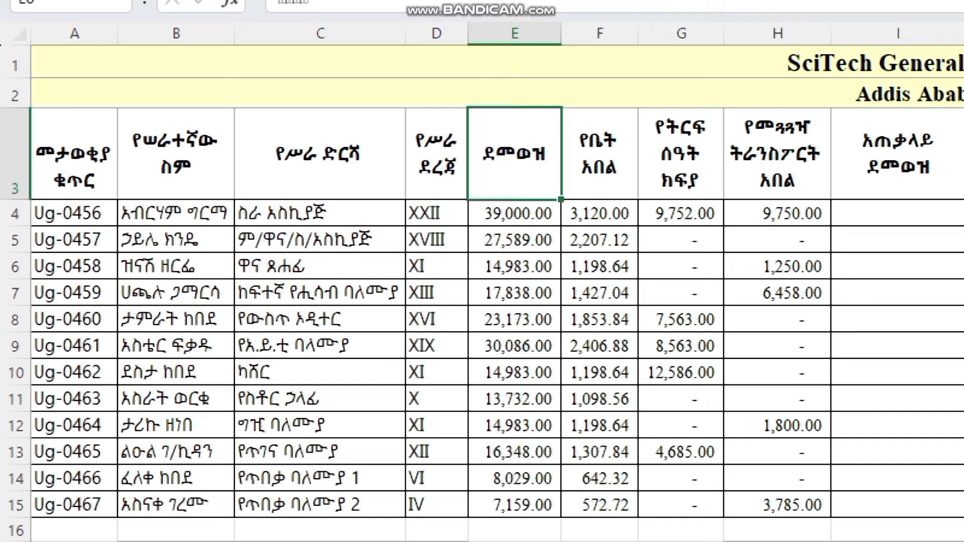
{"action": "left_click", "coordinate": [600, 153]}
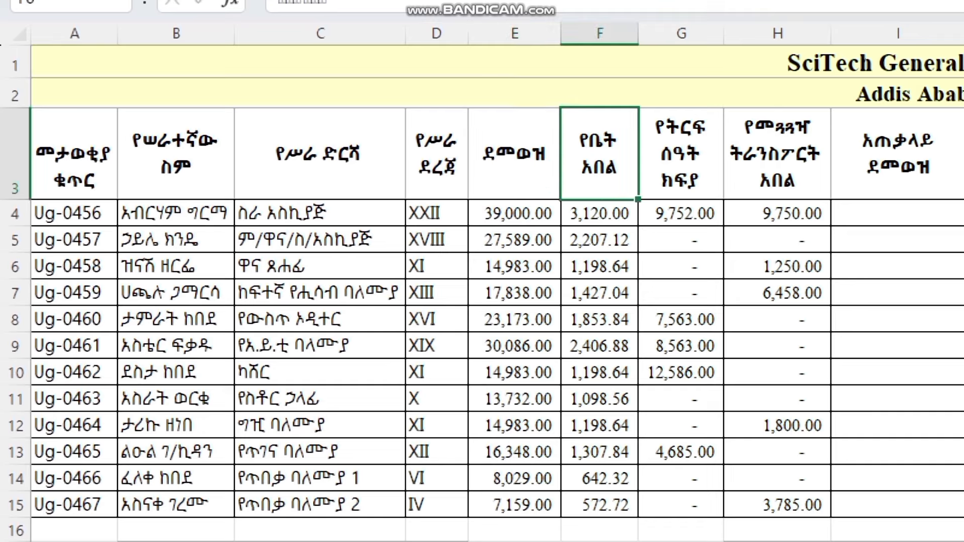
{"action": "left_click", "coordinate": [600, 213]}
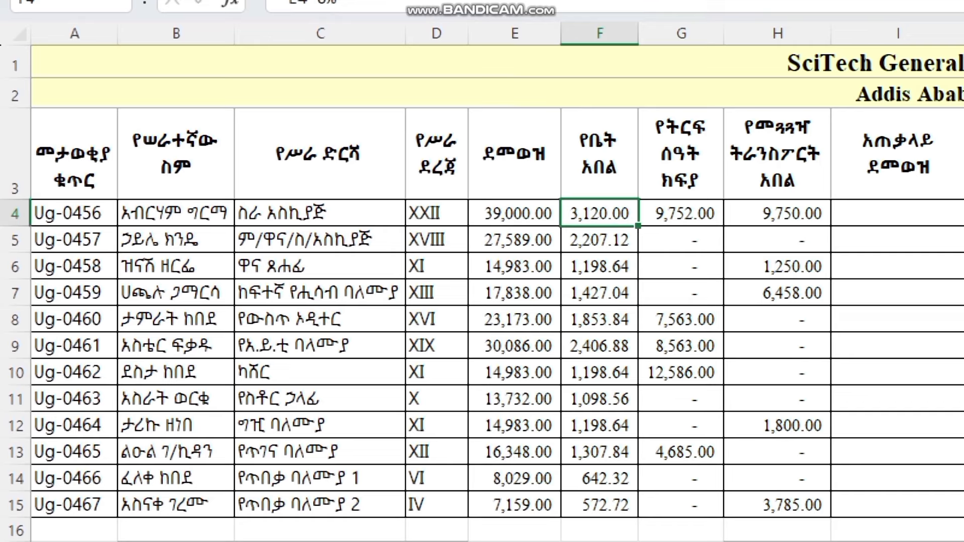
{"action": "left_click", "coordinate": [600, 240]}
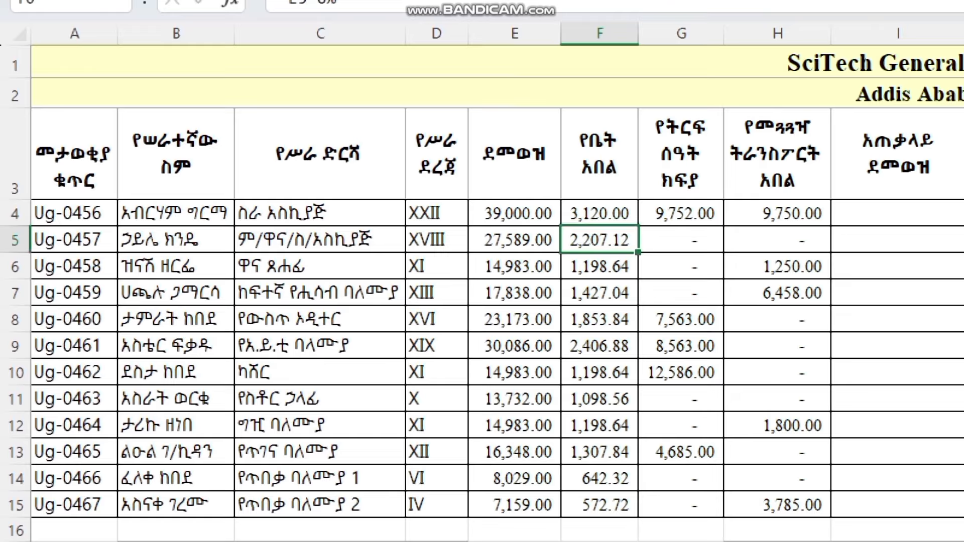
{"action": "left_click", "coordinate": [599, 153]}
Examine the overtime payment column G and the transport allowance column H, including their employee rows
{"action": "left_click", "coordinate": [681, 154]}
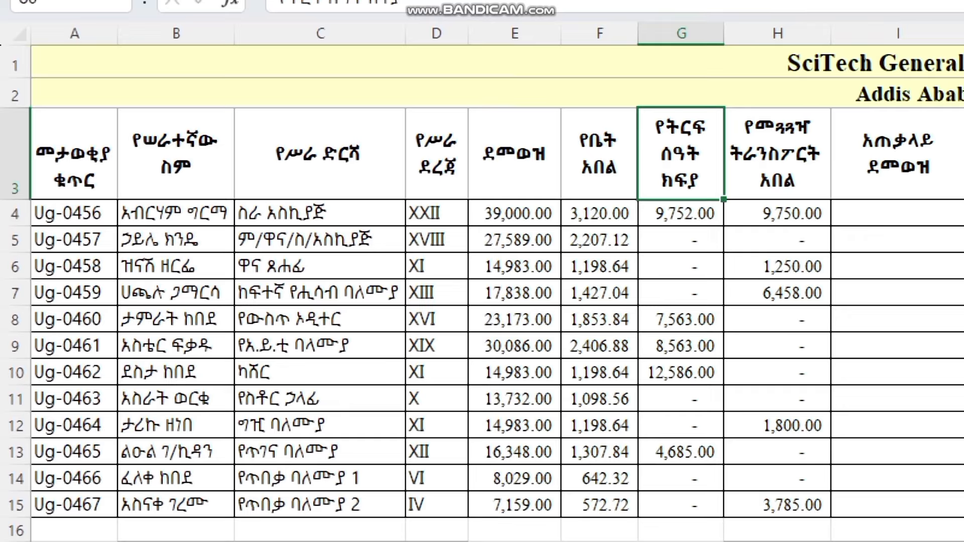
{"action": "key", "text": "Down"}
{"action": "key", "text": "Down"}
{"action": "key", "text": "Down"}
{"action": "key", "text": "Down"}
{"action": "key", "text": "Down"}
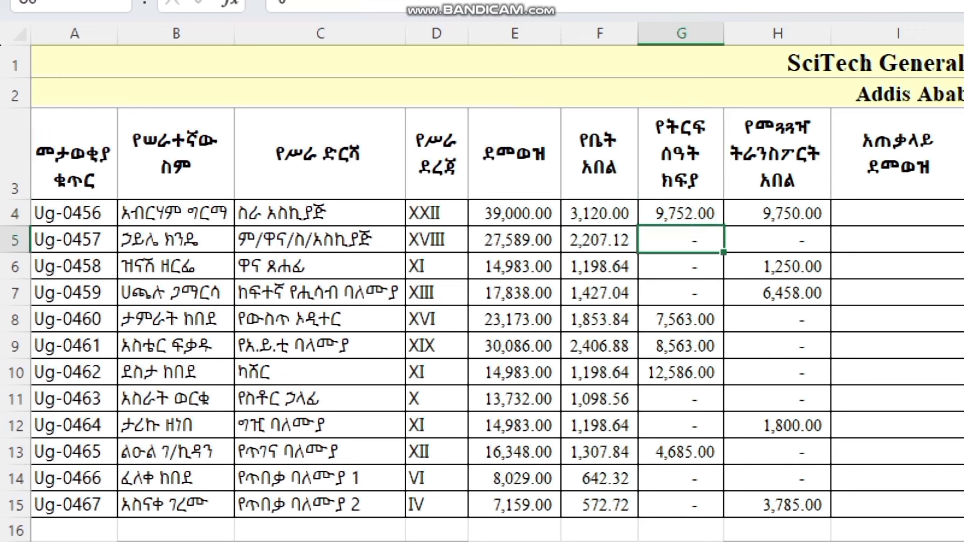
{"action": "key", "text": "Up"}
{"action": "key", "text": "Up"}
{"action": "key", "text": "Up"}
{"action": "key", "text": "Up"}
{"action": "key", "text": "Up"}
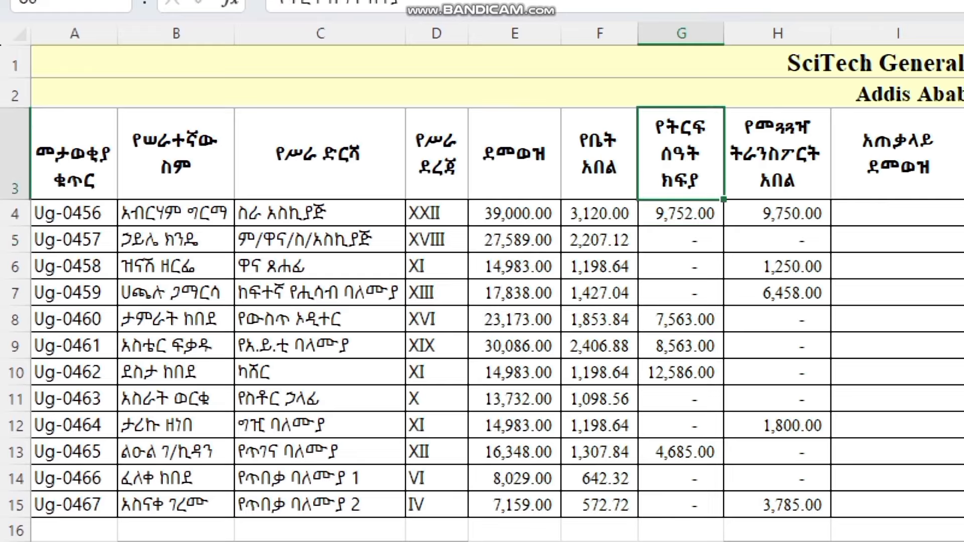
{"action": "left_click", "coordinate": [778, 153]}
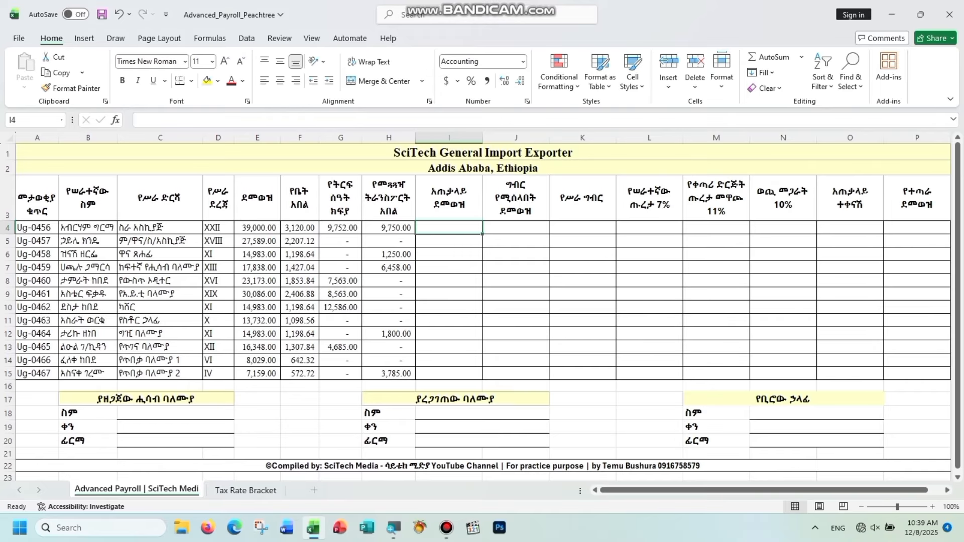
{"action": "left_click", "coordinate": [388, 228]}
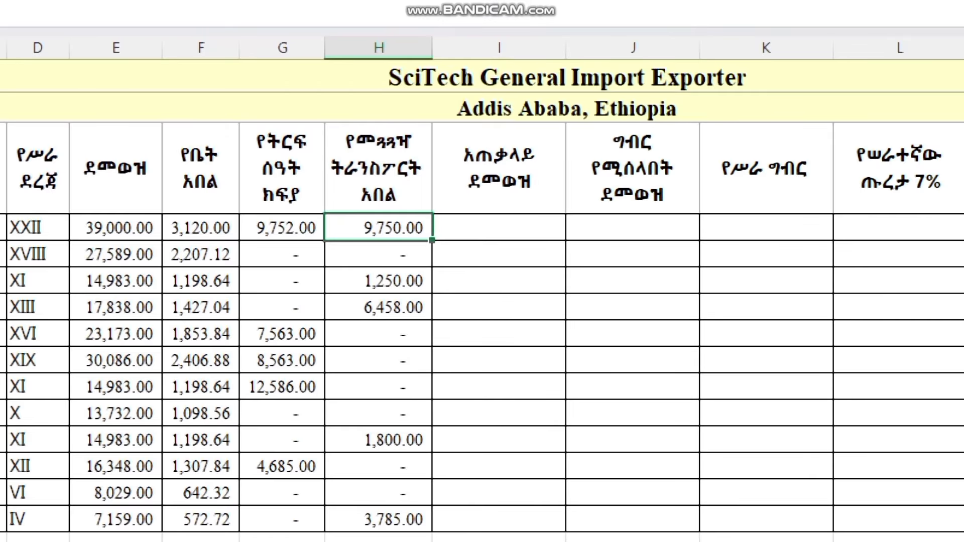
Calculate the first employee's total salary in I4 with the formula =E4+F4+G4+H4
{"action": "left_click", "coordinate": [499, 227]}
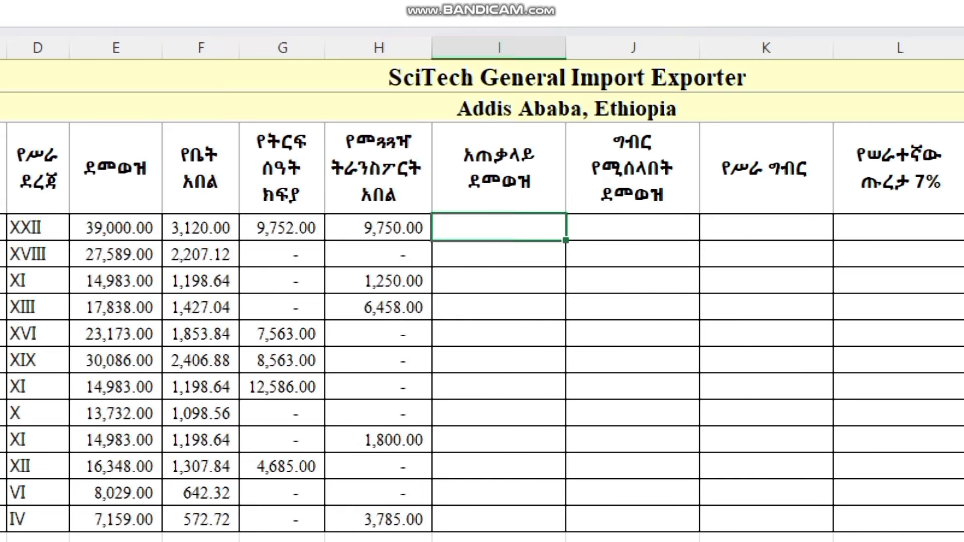
{"action": "type", "text": "="}
{"action": "left_click", "coordinate": [116, 228]}
{"action": "type", "text": "+"}
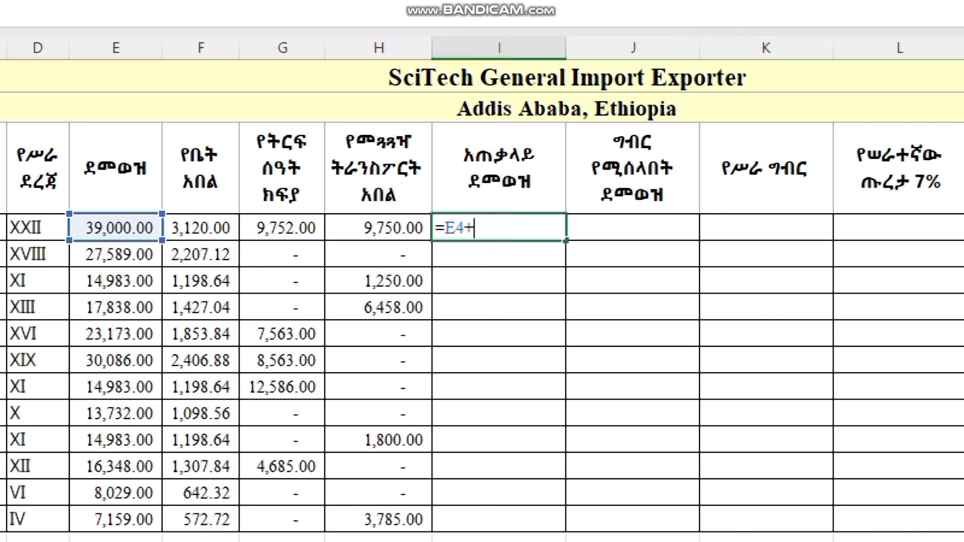
{"action": "left_click", "coordinate": [201, 228]}
{"action": "type", "text": "+"}
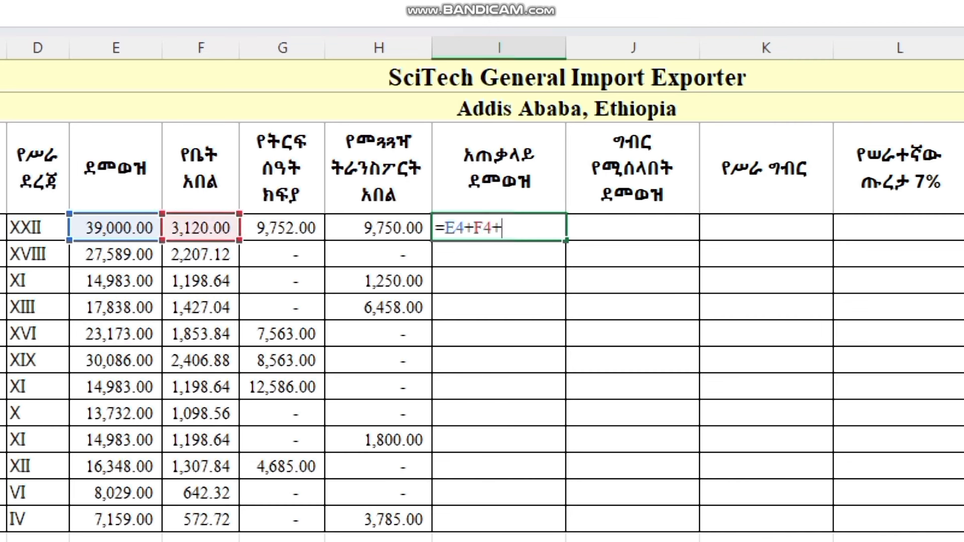
{"action": "left_click", "coordinate": [282, 228]}
{"action": "type", "text": "+"}
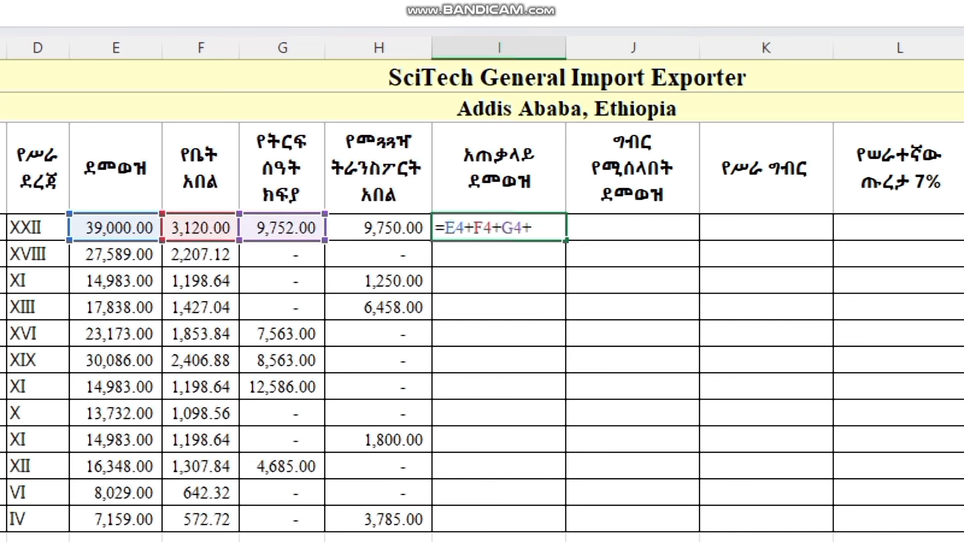
{"action": "left_click", "coordinate": [379, 228]}
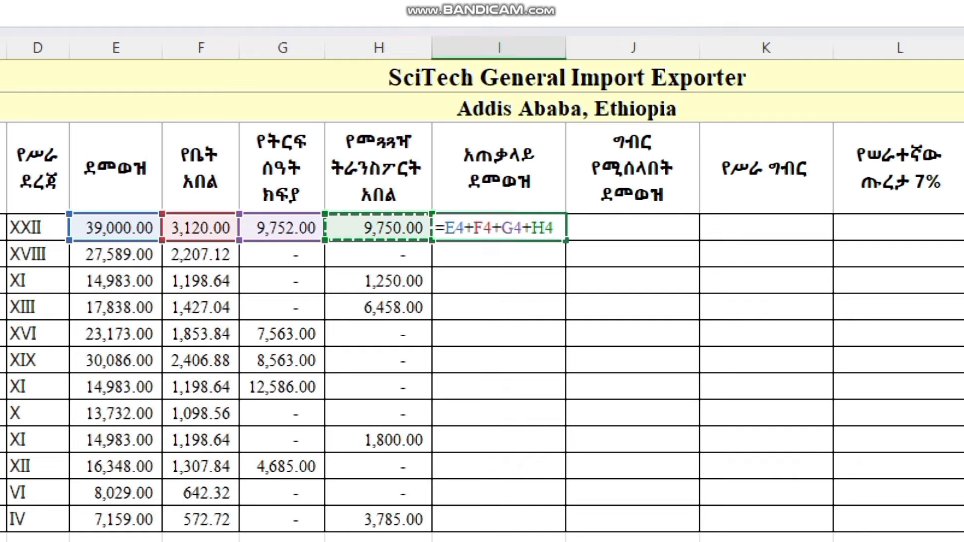
{"action": "key", "text": "Return"}
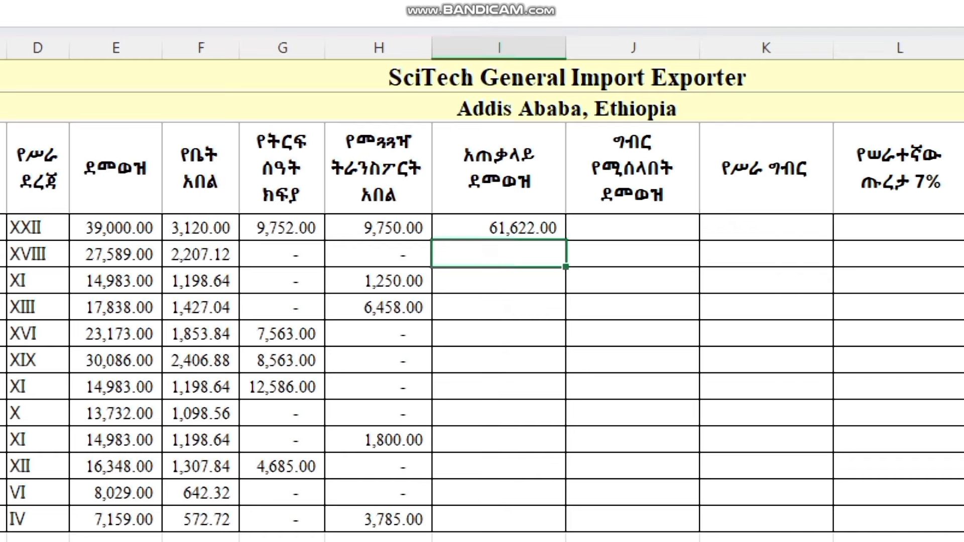
Fill the total salary formula from I4 down through I15 for all employees
{"action": "left_click", "coordinate": [500, 228]}
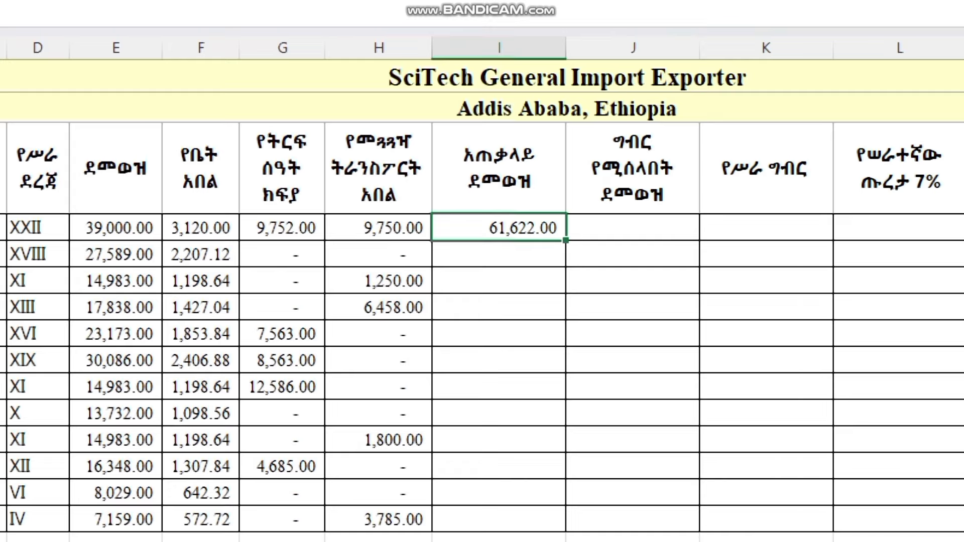
{"action": "double_click", "coordinate": [566, 241]}
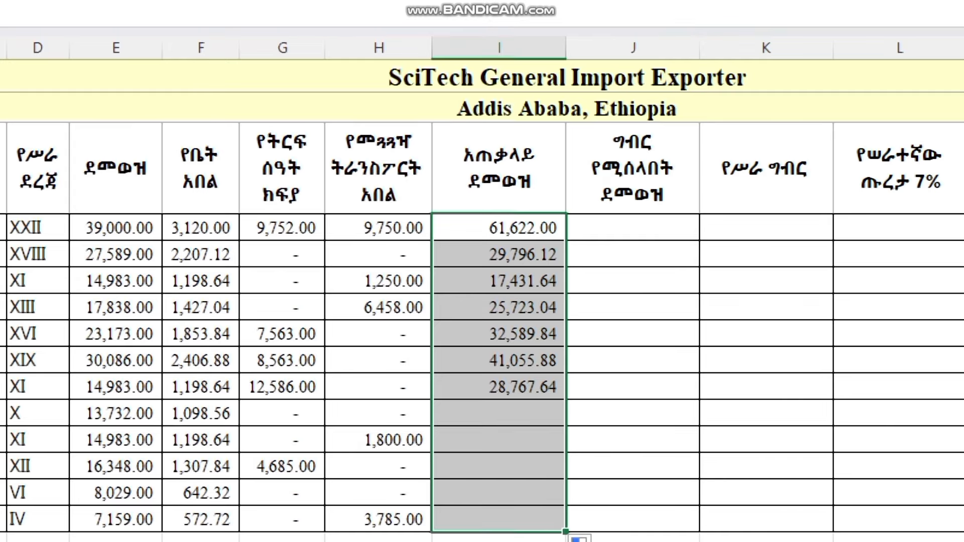
{"action": "left_click", "coordinate": [499, 227]}
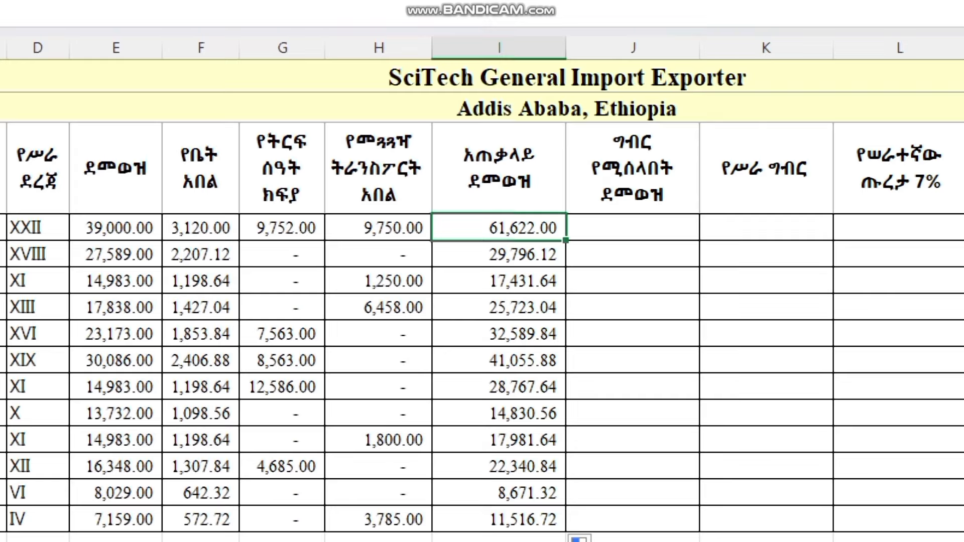
Begin the first employee's taxable salary formula in J4 as =E4+F4+G4+ from the salary, housing allowance and overtime payment
{"action": "left_click", "coordinate": [766, 227]}
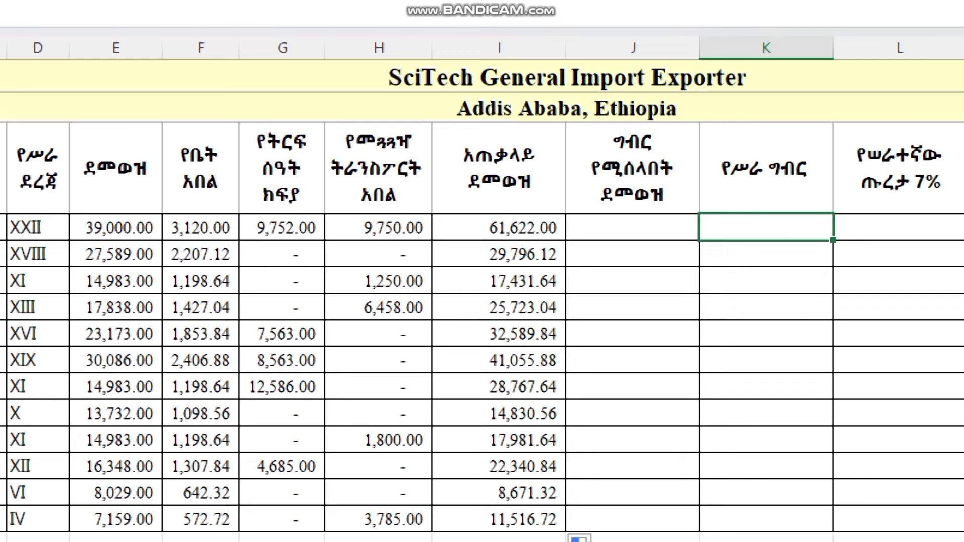
{"action": "left_click", "coordinate": [633, 228]}
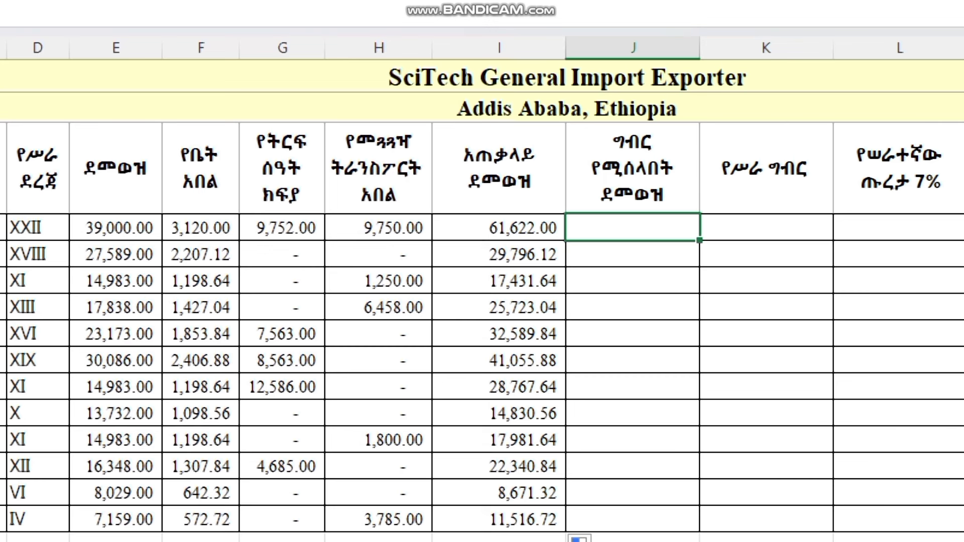
{"action": "type", "text": "="}
{"action": "left_click", "coordinate": [115, 227]}
{"action": "type", "text": "+"}
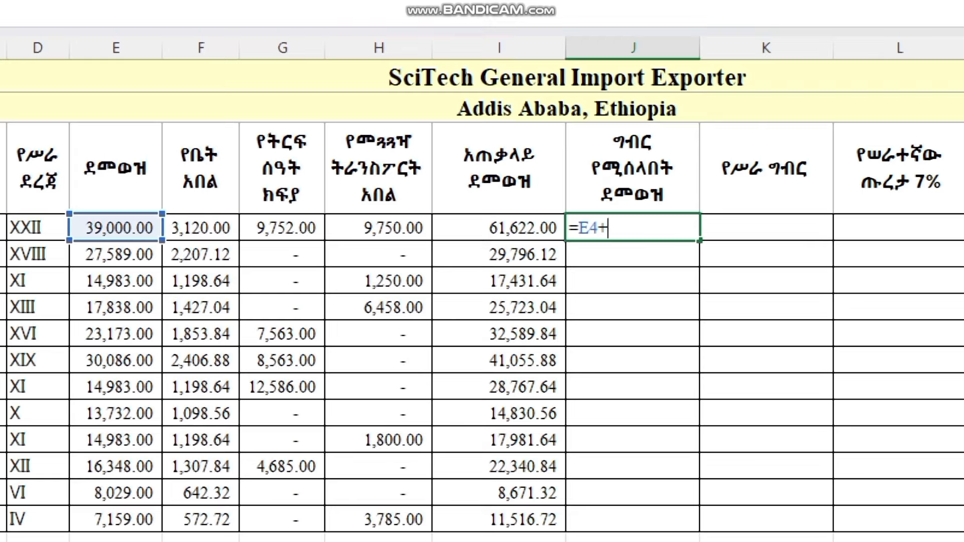
{"action": "left_click", "coordinate": [200, 227]}
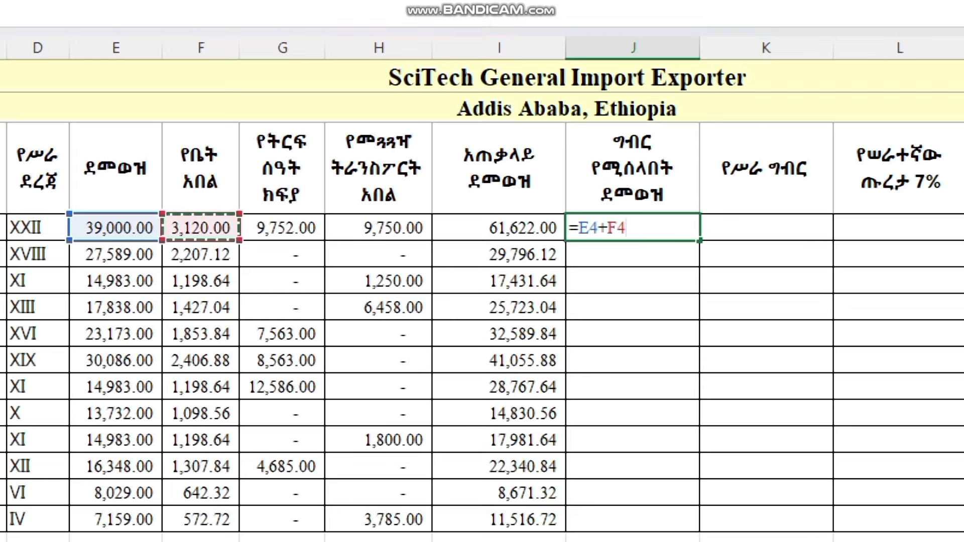
{"action": "type", "text": "+"}
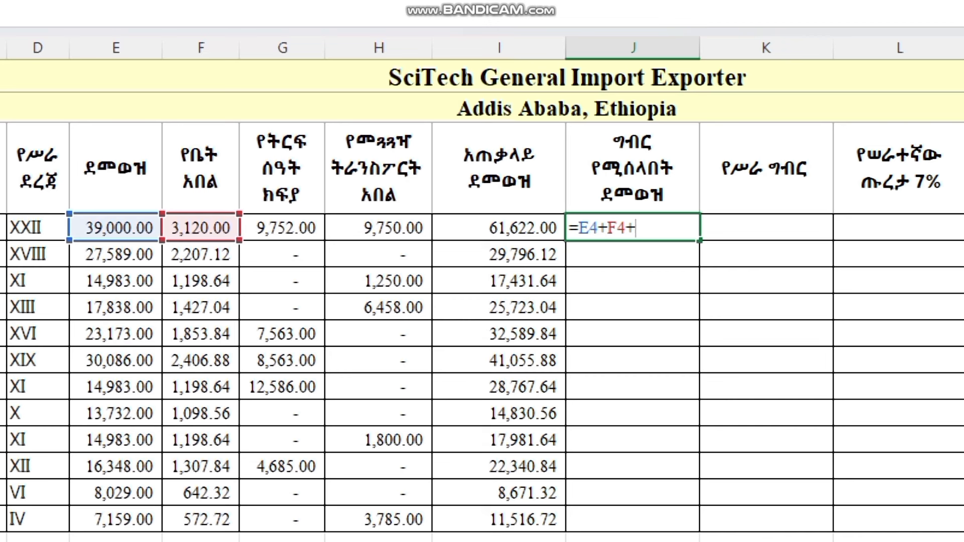
{"action": "left_click", "coordinate": [282, 227]}
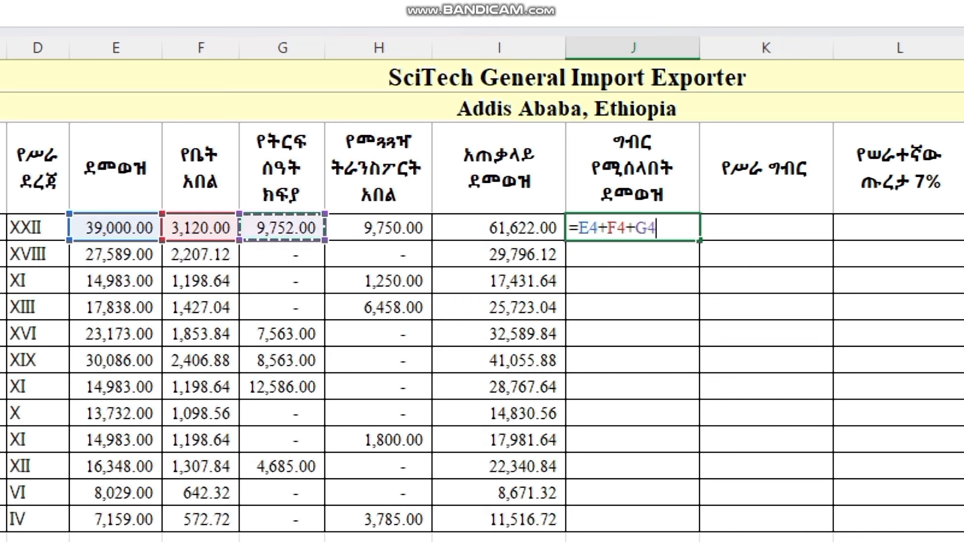
{"action": "type", "text": "+"}
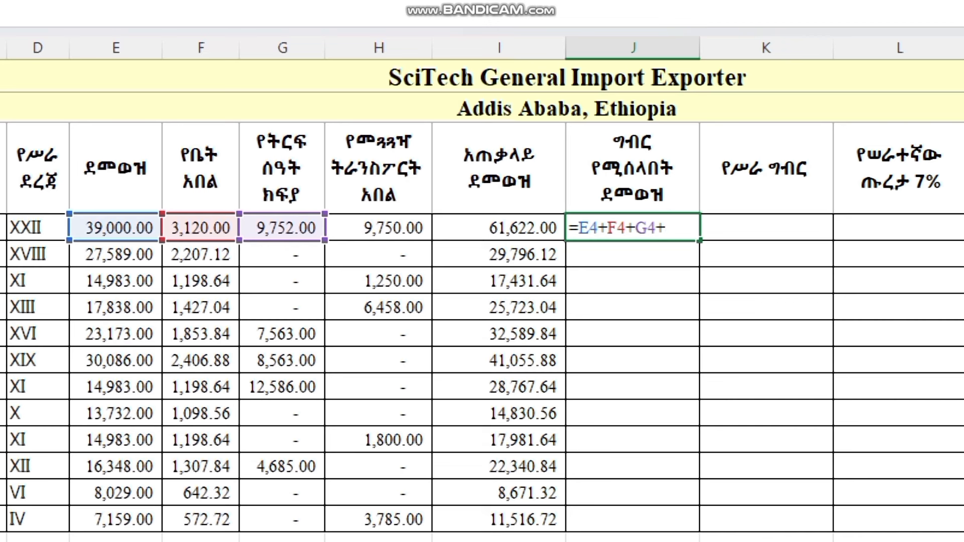
Complete the J4 taxable salary formula with IF(H4>=2200,H4-2200,0) for the transport allowance
{"action": "type", "text": "IF("}
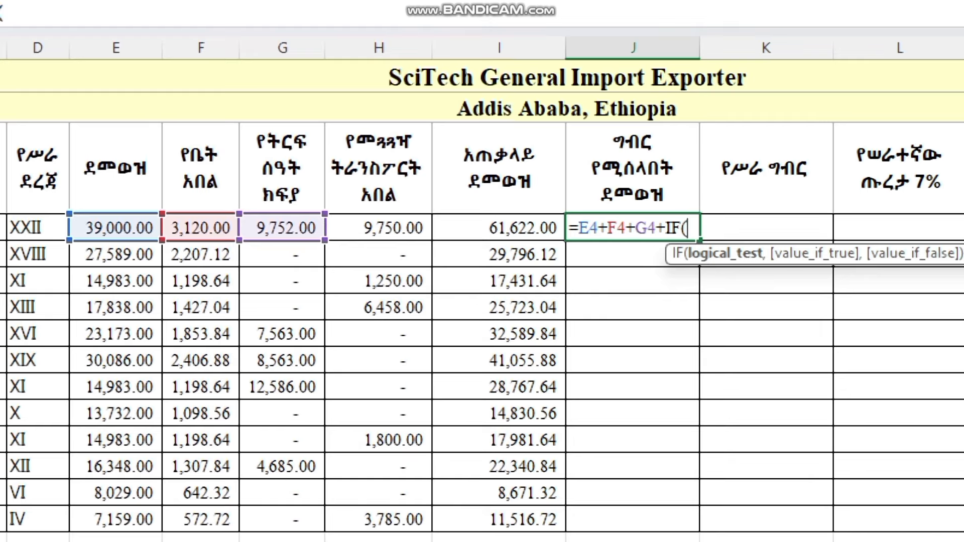
{"action": "left_click", "coordinate": [378, 227]}
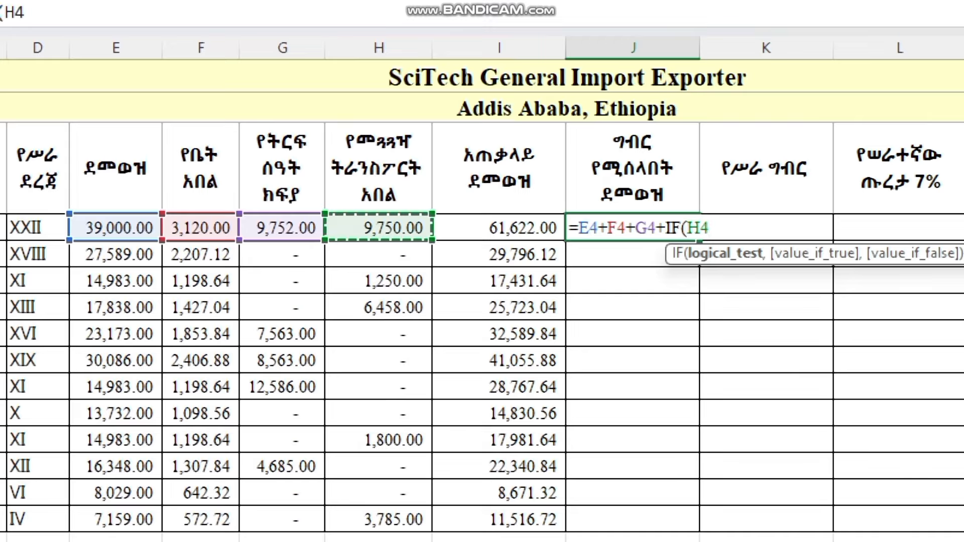
{"action": "type", "text": ">"}
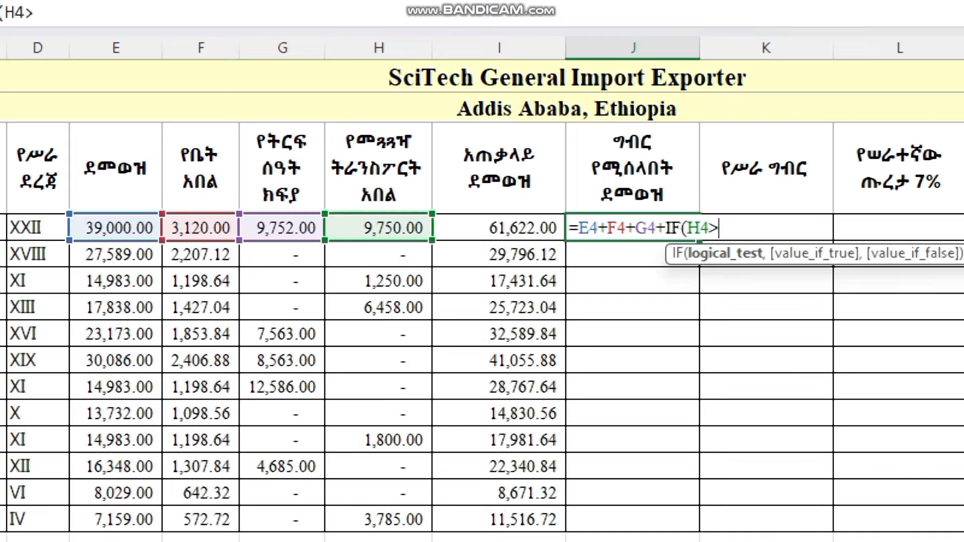
{"action": "type", "text": "=2200"}
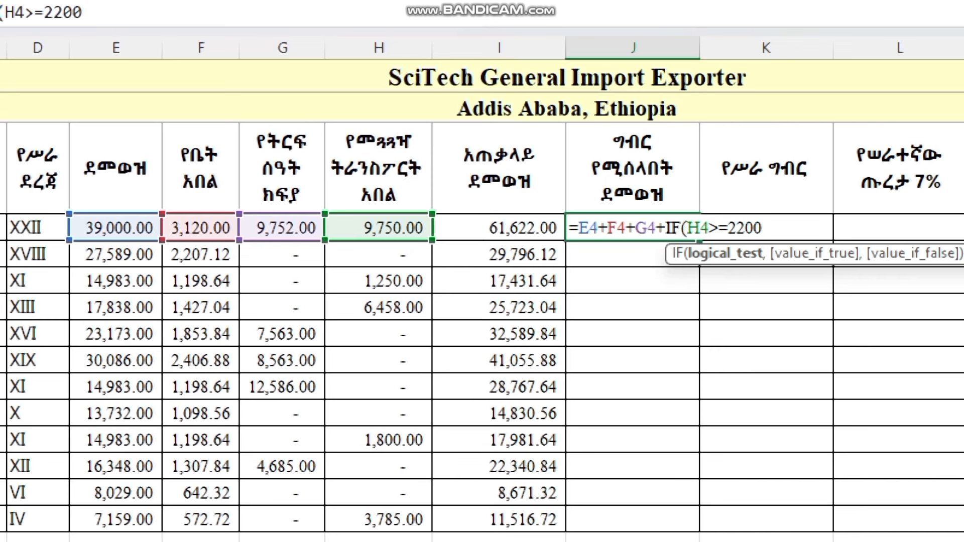
{"action": "type", "text": ",H4"}
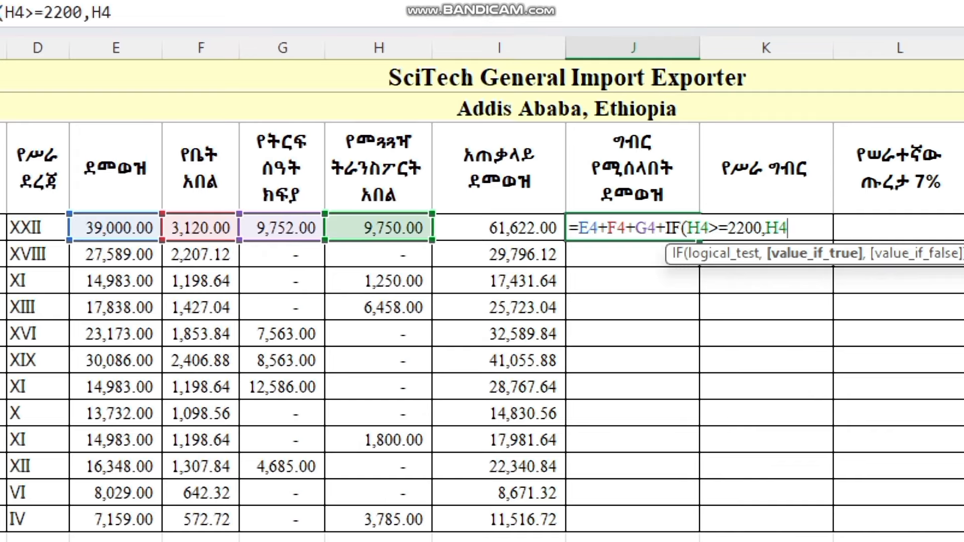
{"action": "type", "text": "-2200"}
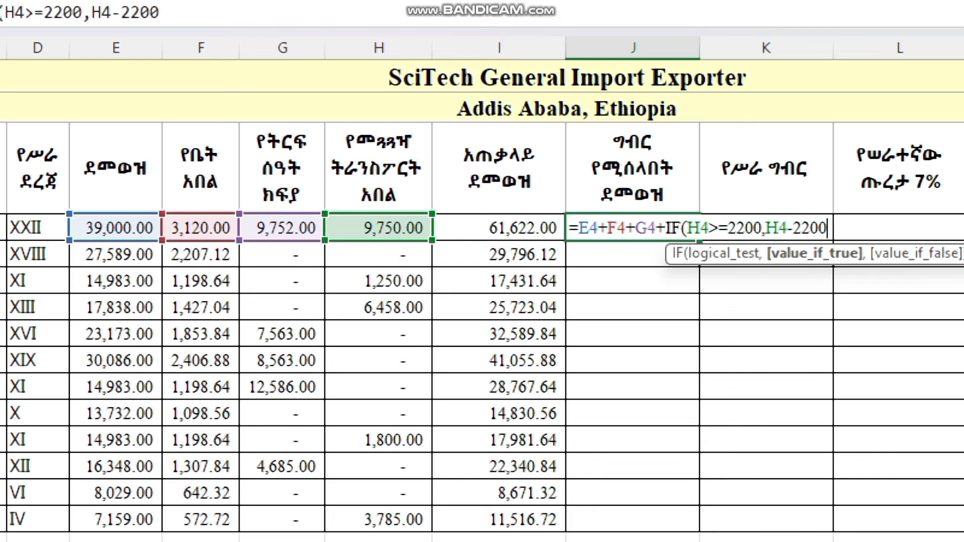
{"action": "type", "text": ",0"}
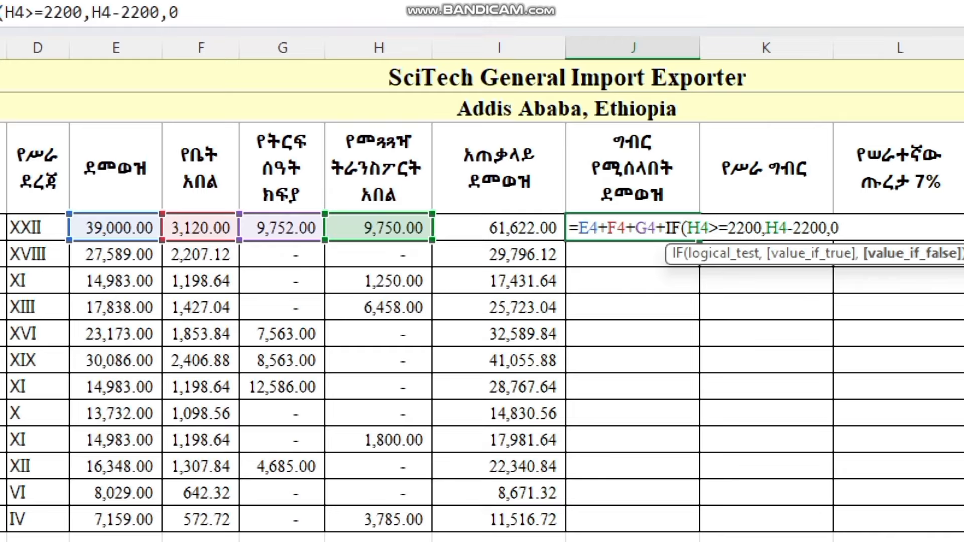
{"action": "type", "text": ")"}
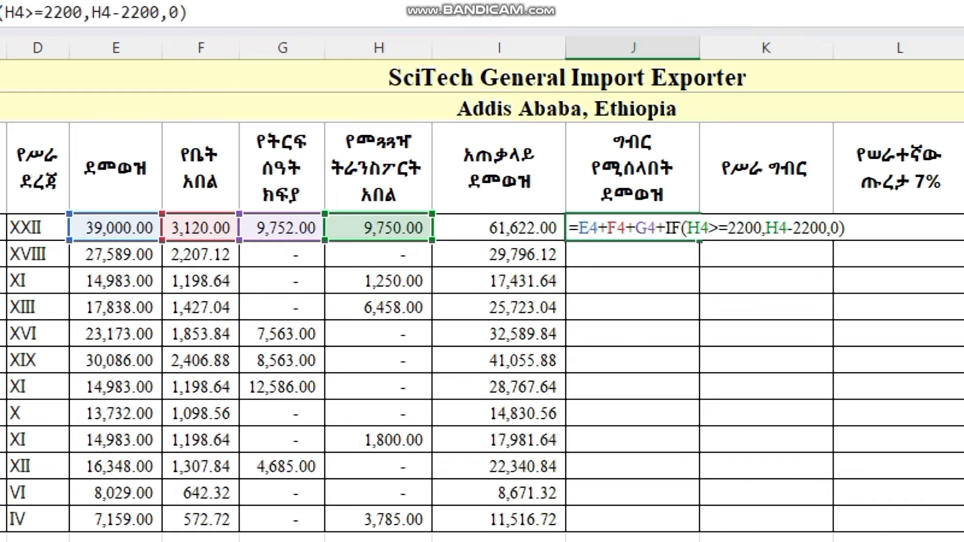
{"action": "key", "text": "Return"}
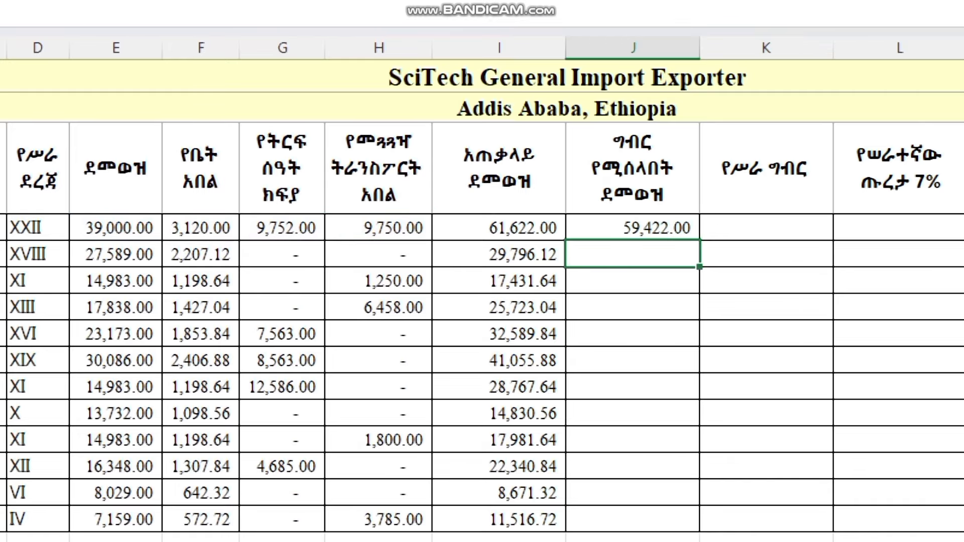
{"action": "key", "text": "Up"}
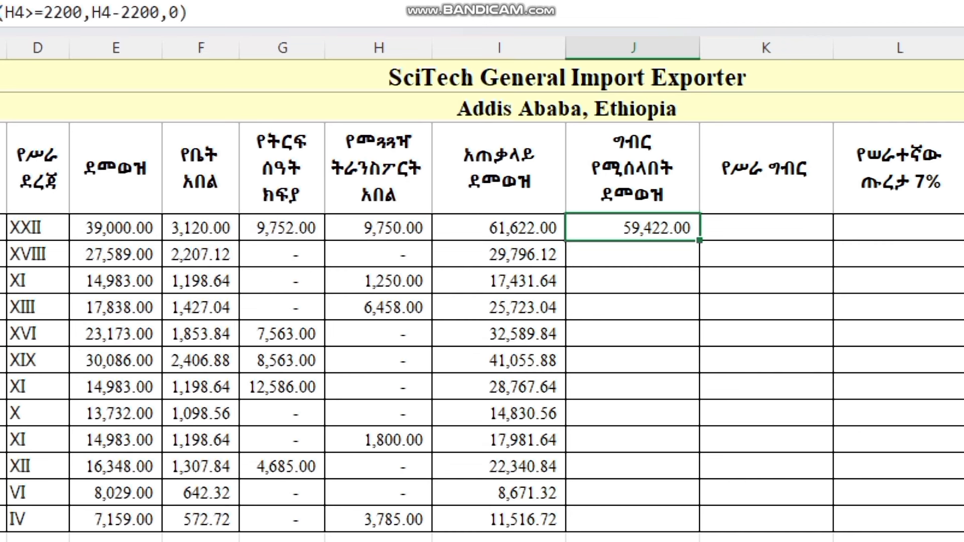
Fill the taxable salary formula from J4 down through J15 for all employees
{"action": "left_click", "coordinate": [499, 228]}
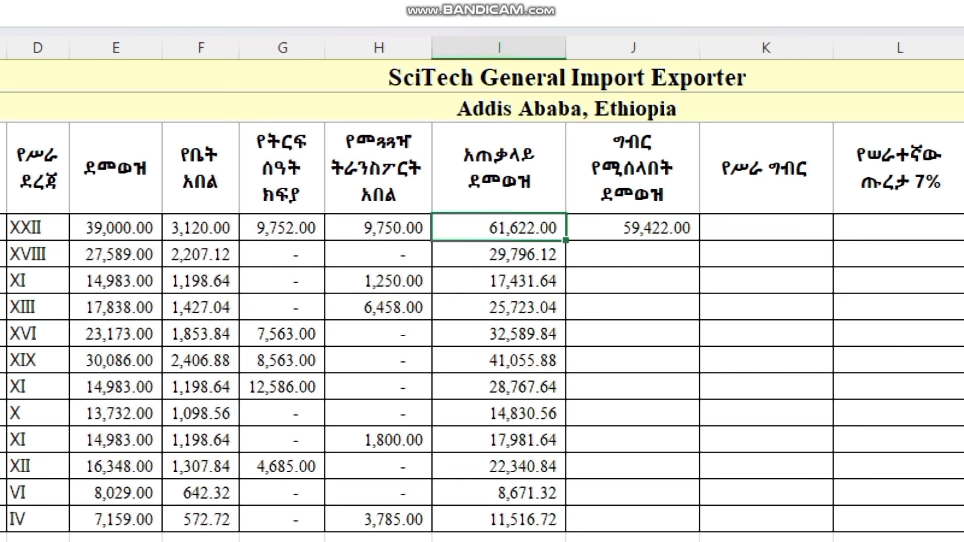
{"action": "left_click", "coordinate": [633, 228]}
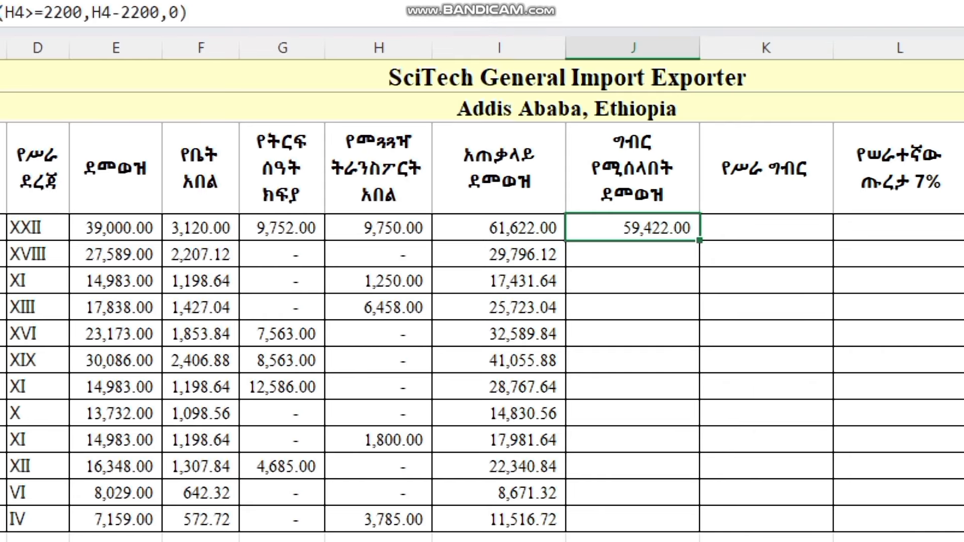
{"action": "double_click", "coordinate": [700, 240]}
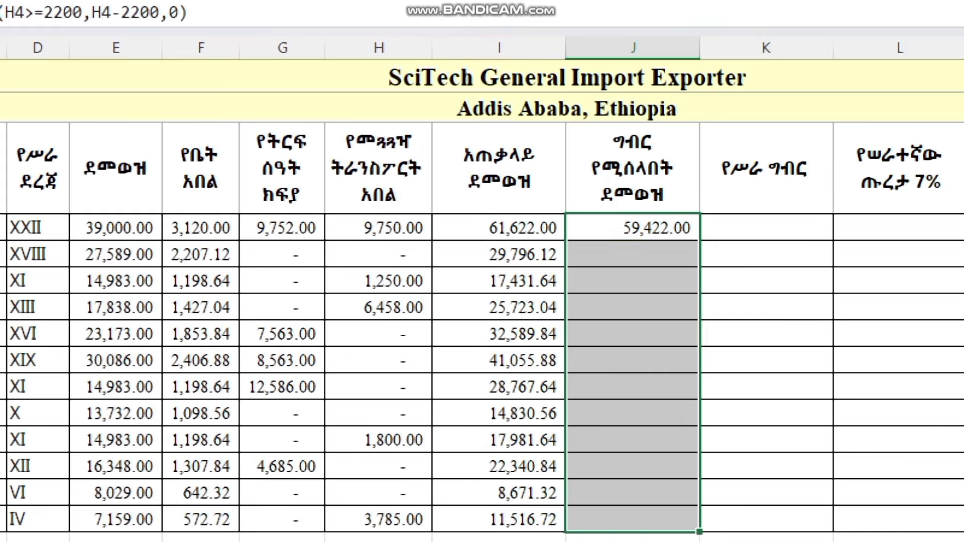
{"action": "mouse_move", "coordinate": [633, 308]}
{"action": "left_mouse_down"}
{"action": "mouse_move", "coordinate": [632, 361]}
{"action": "mouse_move", "coordinate": [633, 307]}
{"action": "left_mouse_up"}
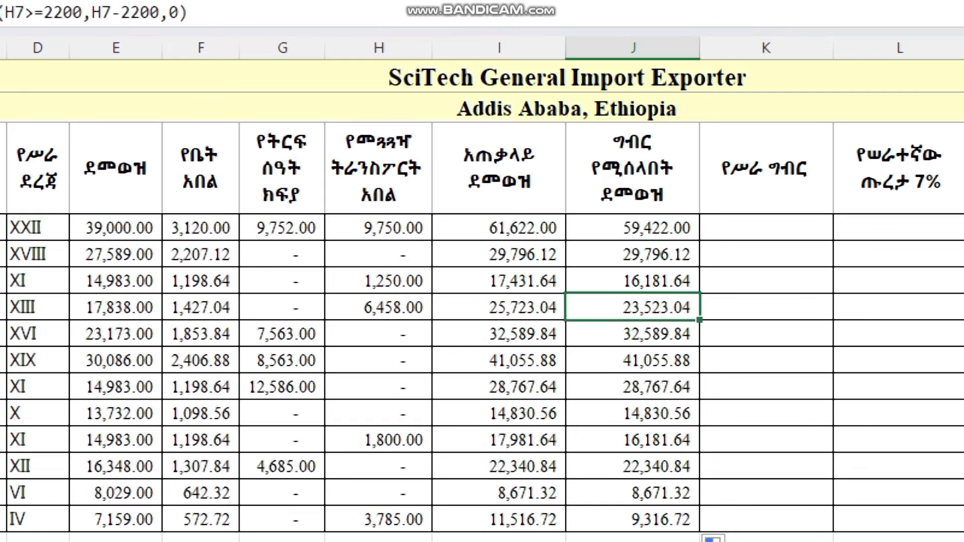
Calculate the first employee's income tax in K4 with =J4*35%-2050 and fill the formula down through K13
{"action": "left_click", "coordinate": [766, 227]}
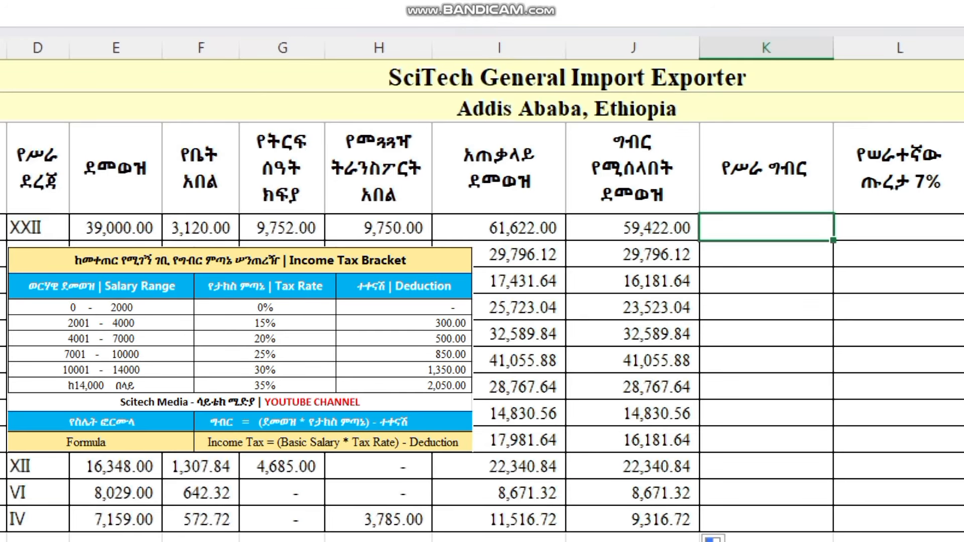
{"action": "left_click", "coordinate": [607, 232]}
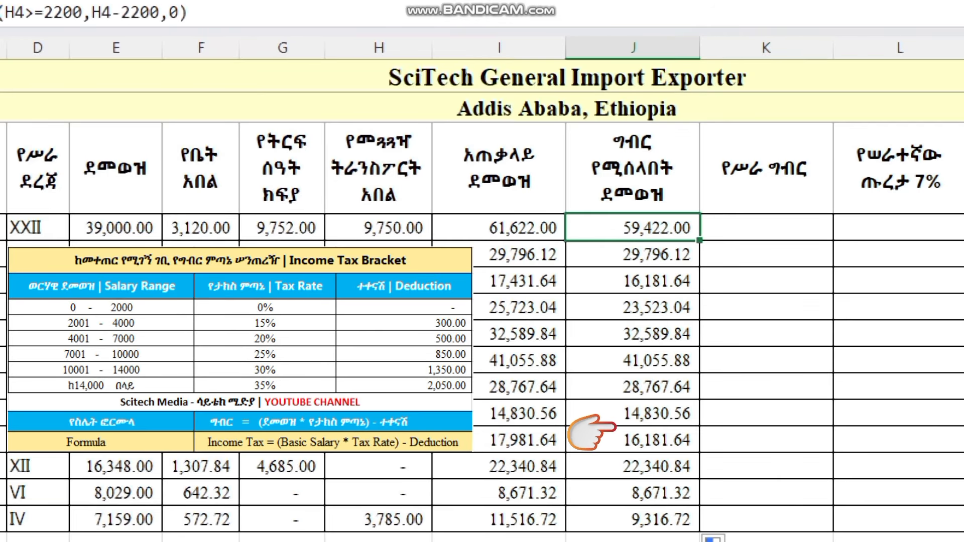
{"action": "left_click", "coordinate": [616, 467]}
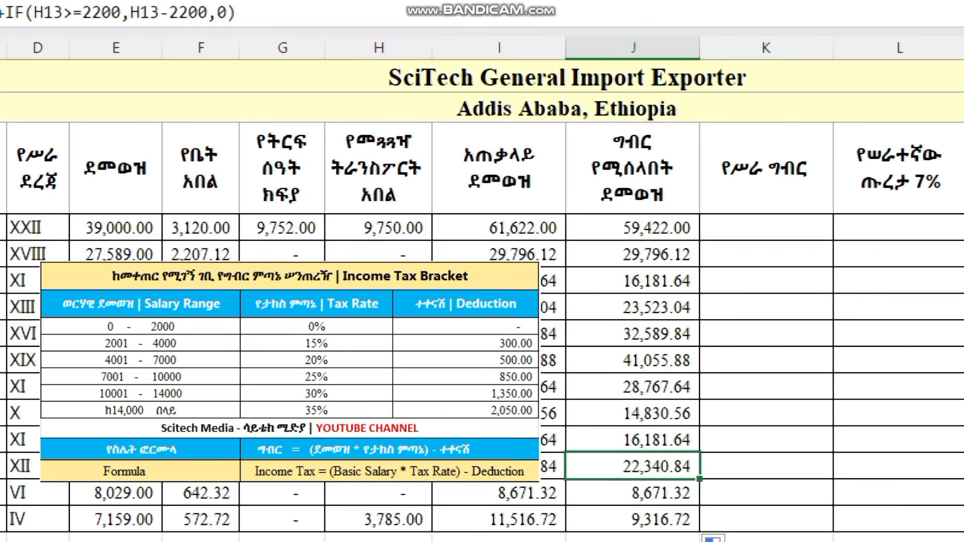
{"action": "left_click", "coordinate": [766, 228]}
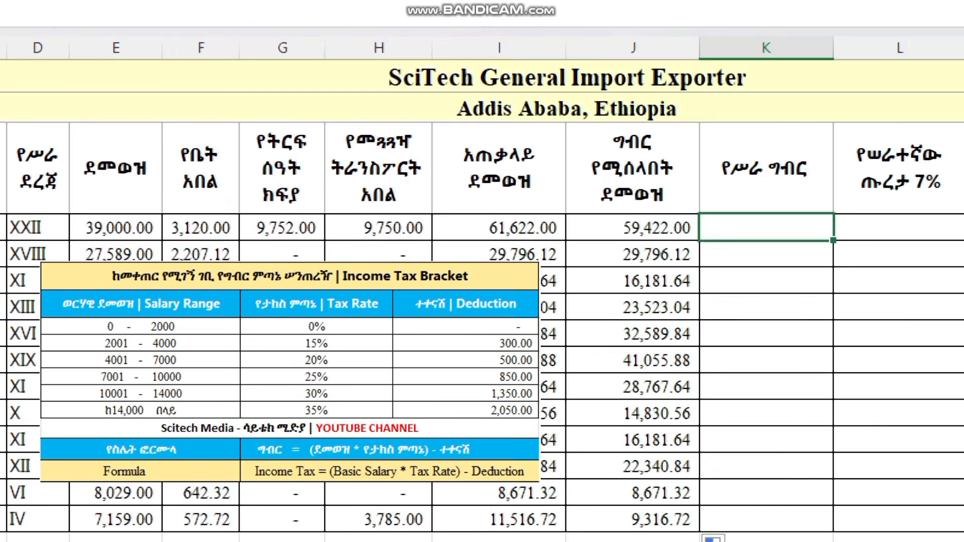
{"action": "type", "text": "="}
{"action": "left_click", "coordinate": [633, 227]}
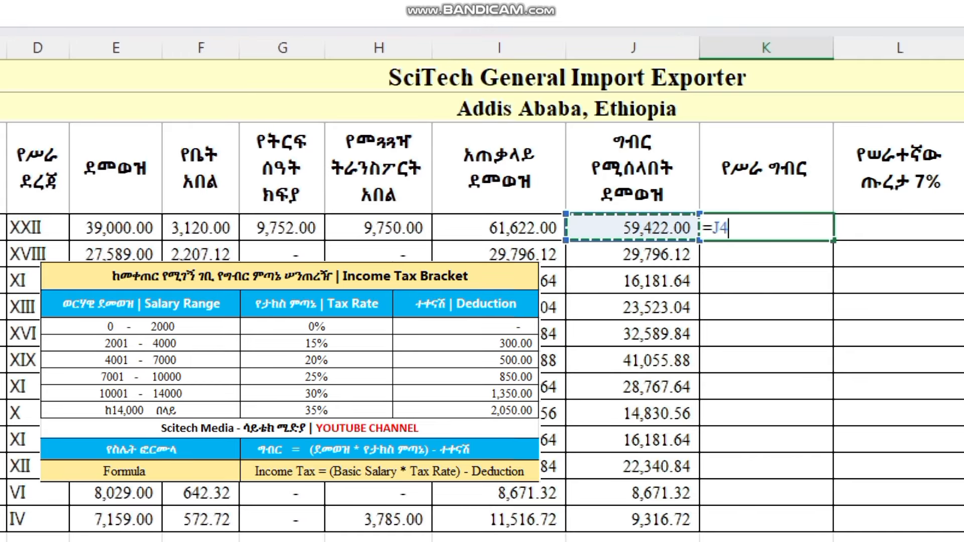
{"action": "type", "text": "*"}
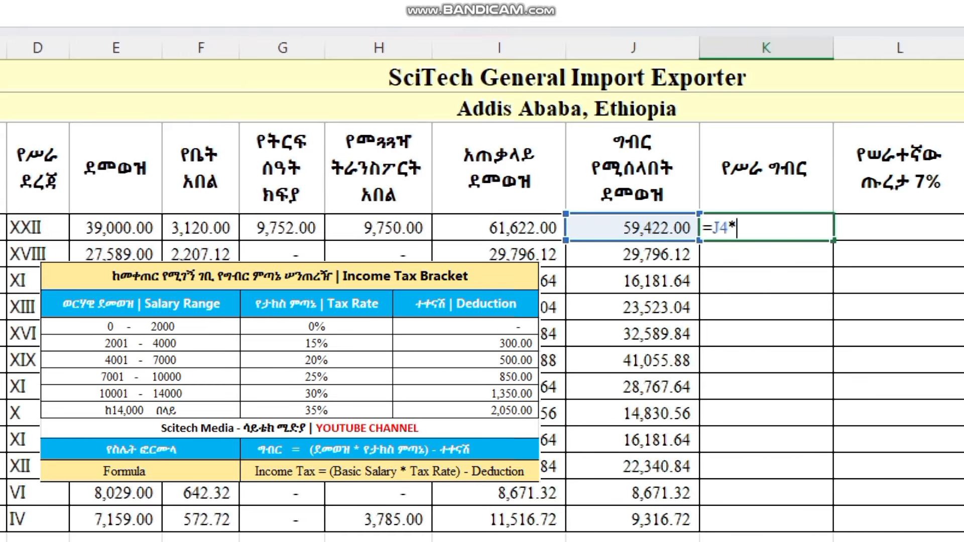
{"action": "type", "text": "35%-2050"}
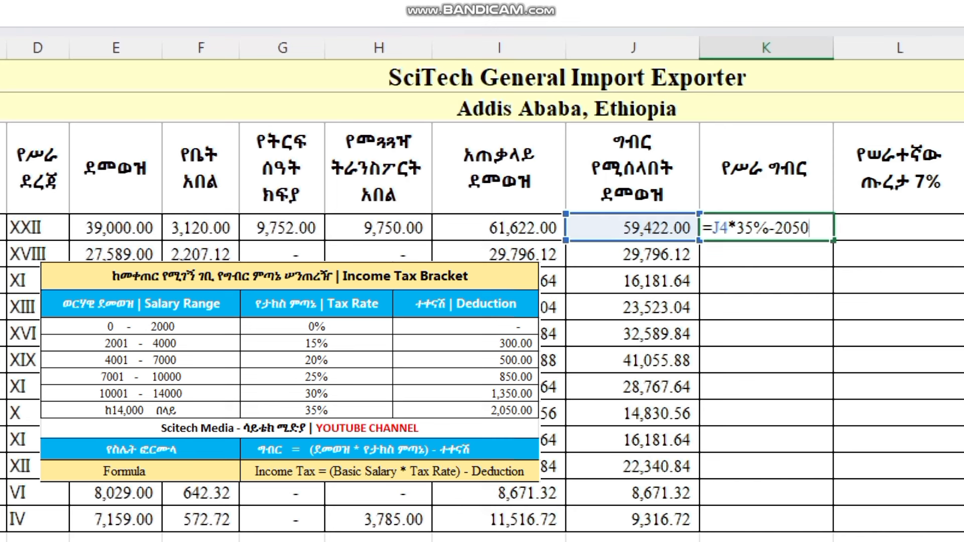
{"action": "key", "text": "Return"}
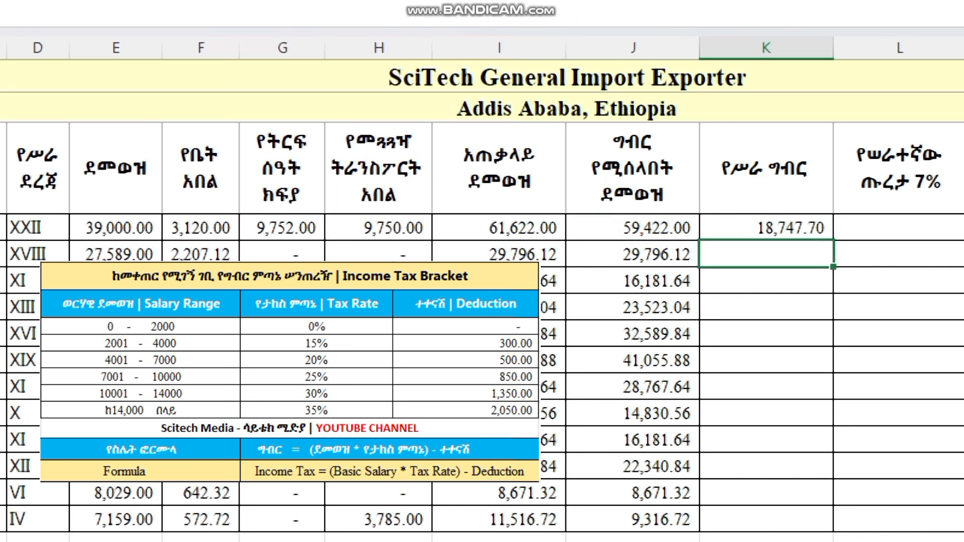
{"action": "left_click", "coordinate": [766, 227]}
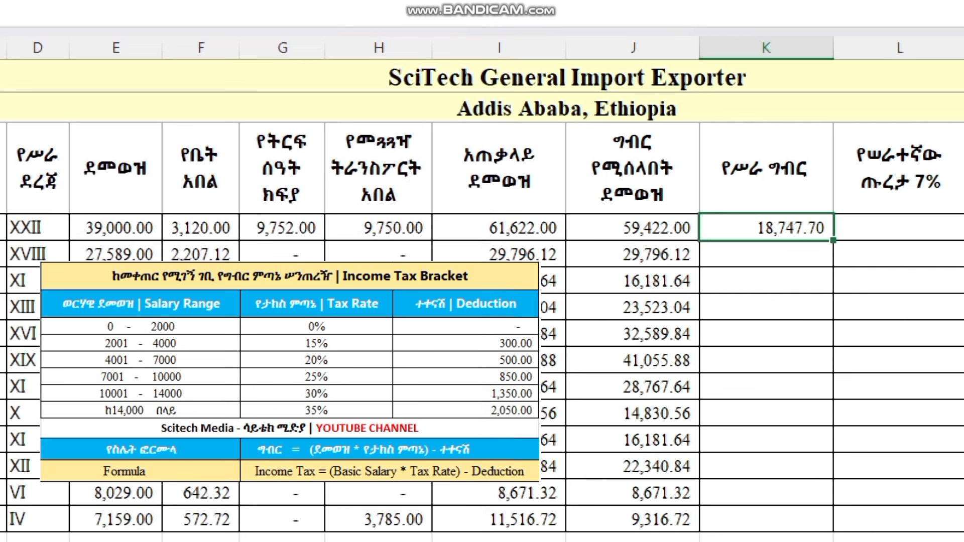
{"action": "left_click_drag", "start_coordinate": [847, 236], "coordinate": [859, 465]}
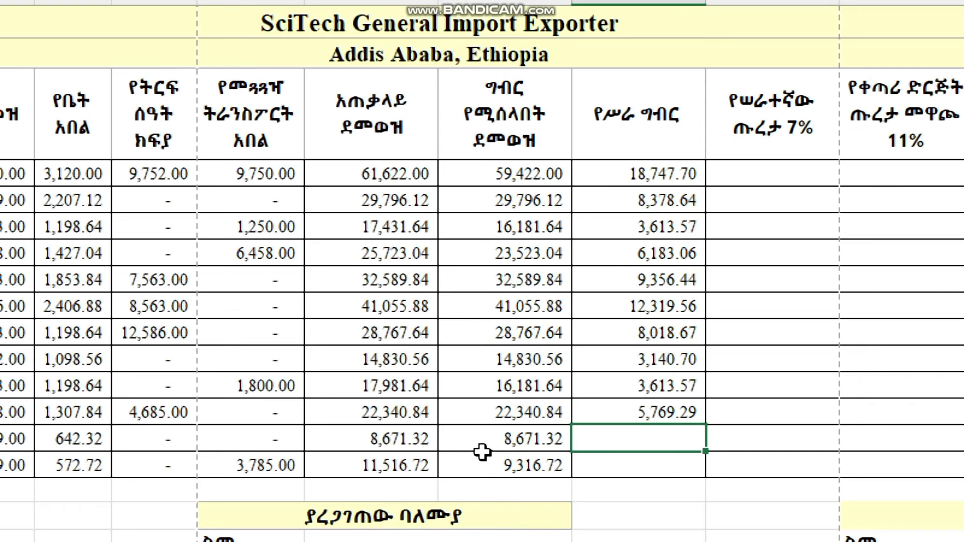
Calculate the income tax in K14 with the 25% bracket formula =J14*25%-850
{"action": "type", "text": "="}
{"action": "left_click", "coordinate": [488, 442]}
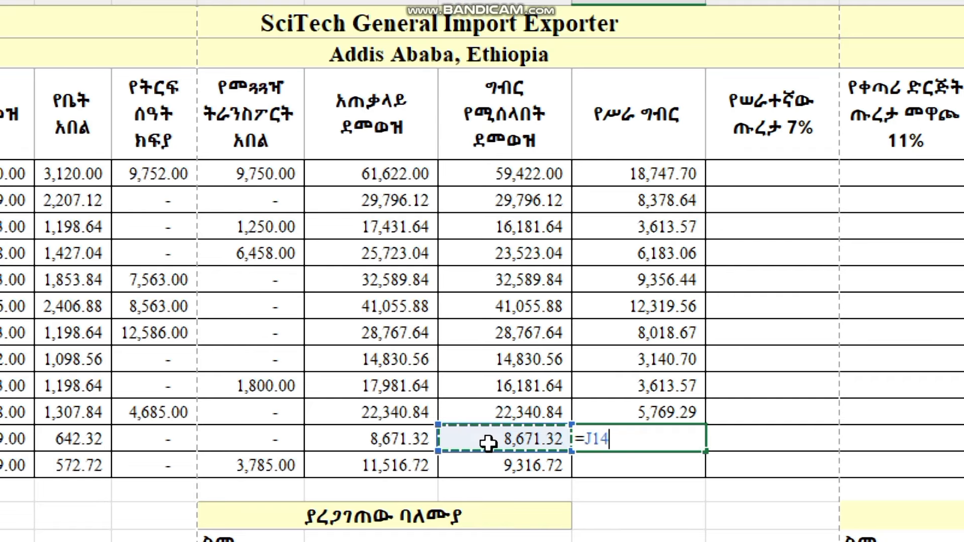
{"action": "type", "text": "*25"}
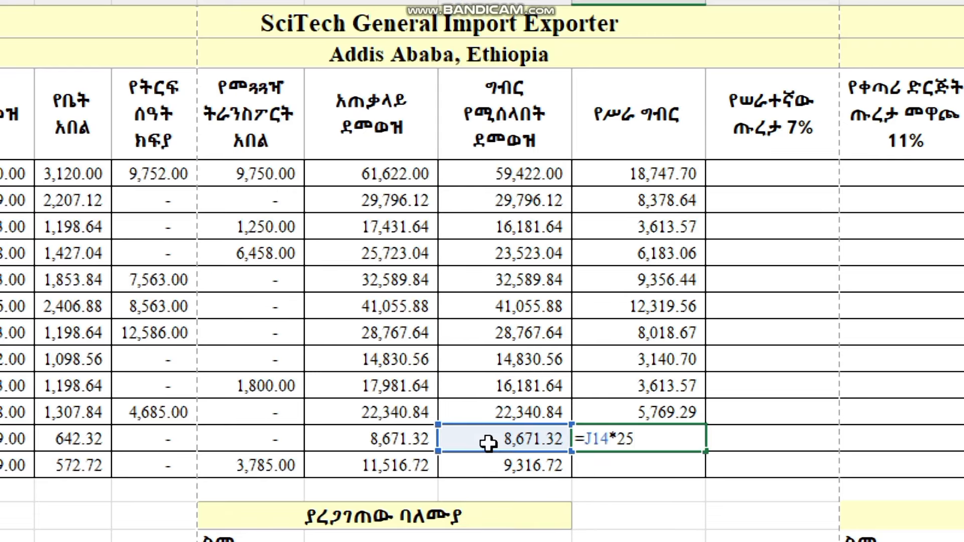
{"action": "type", "text": "%-850"}
{"action": "key", "text": "Return"}
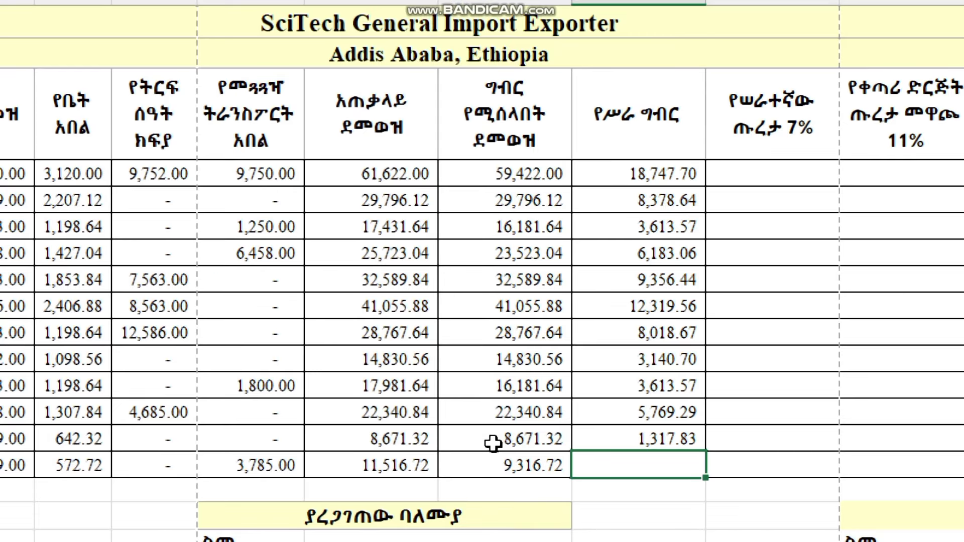
{"action": "left_click", "coordinate": [587, 439]}
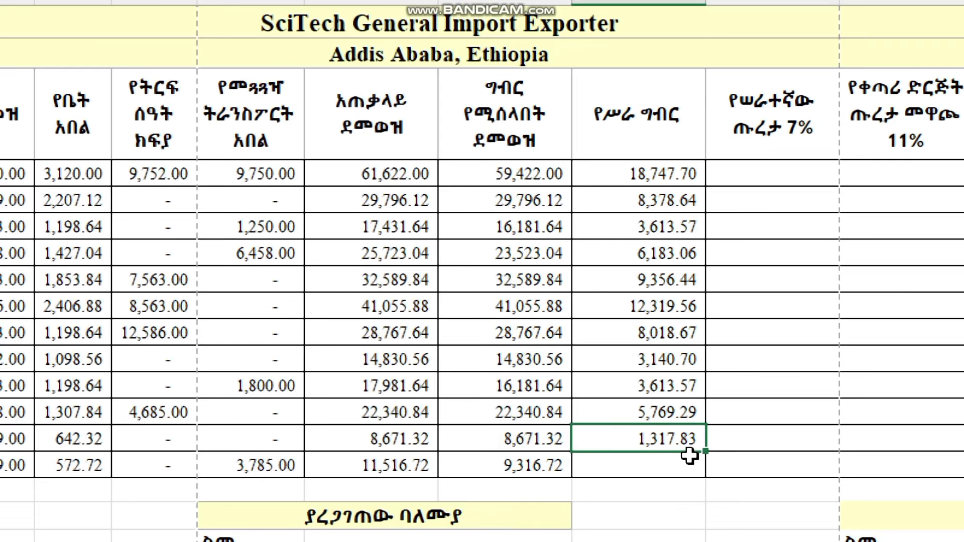
Fill the income tax formula from K14 down to K15 and select the first employee's 7% pension cell, L4
{"action": "left_click_drag", "start_coordinate": [705, 452], "coordinate": [702, 469]}
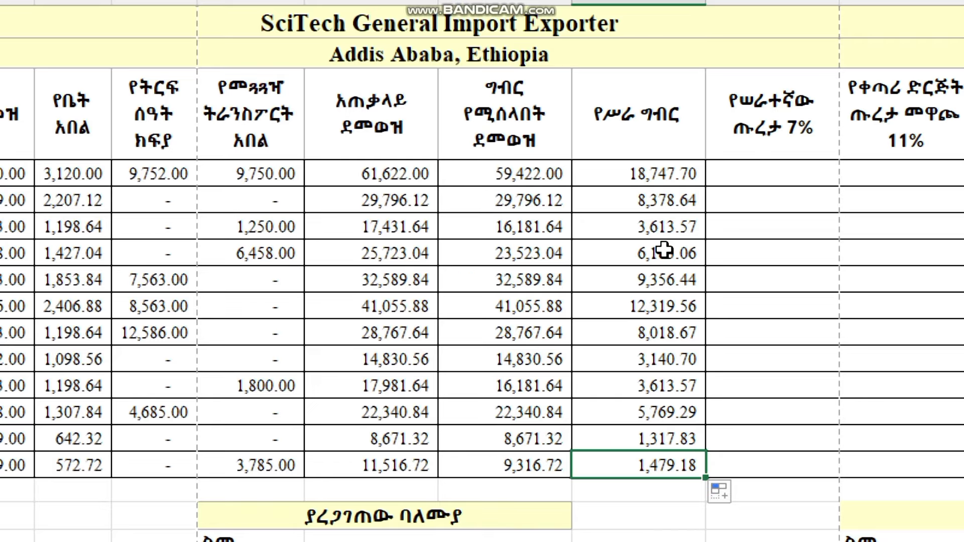
{"action": "left_click", "coordinate": [773, 174]}
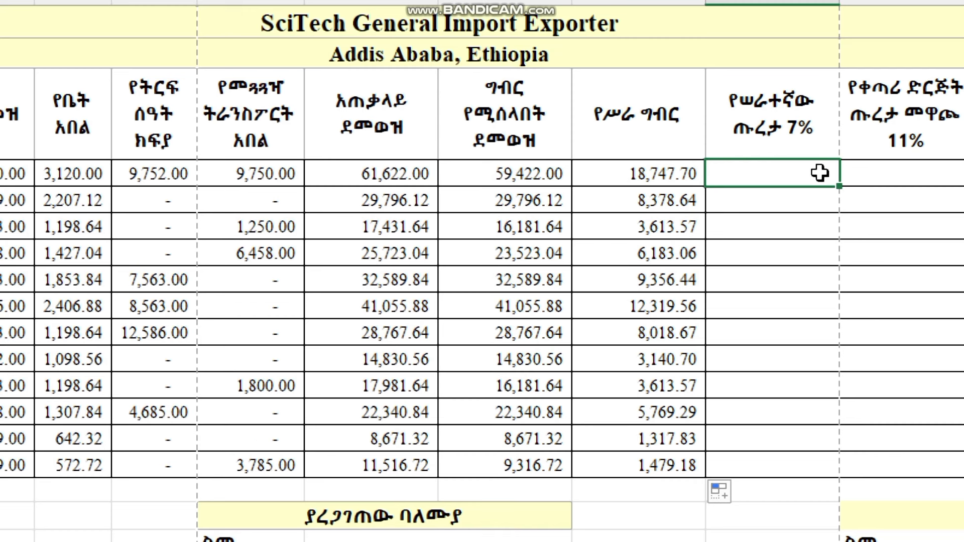
{"action": "scroll", "coordinate": [931, 174], "scroll_direction": "right", "scroll_amount": 3}
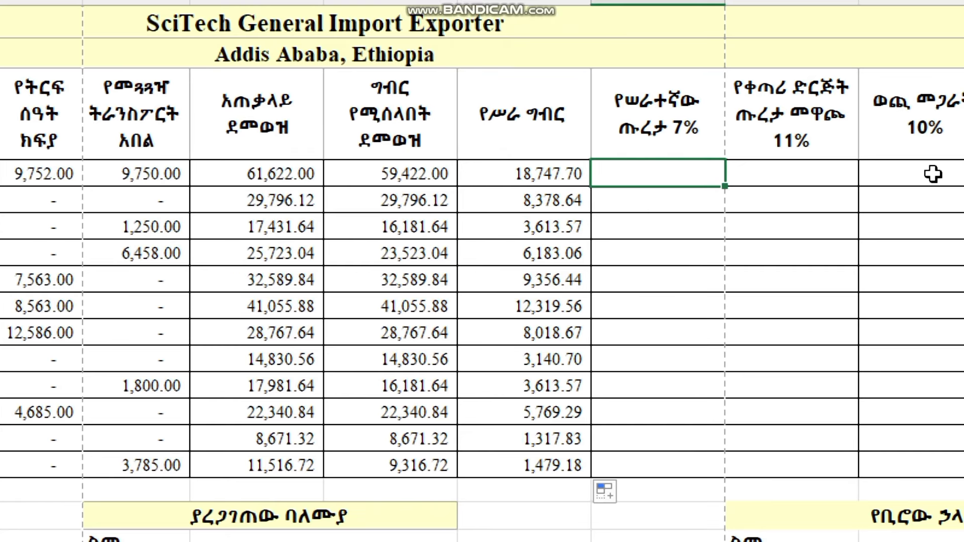
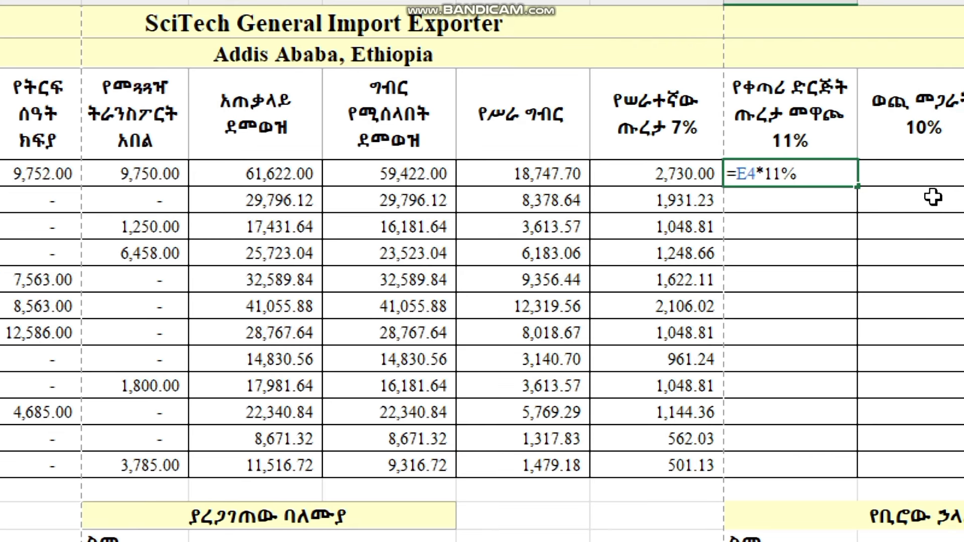
Complete the 11% employer pension formula =E4*11% in M4 and fill it down through M15
{"action": "key", "text": "Return"}
{"action": "scroll", "coordinate": [933, 197], "scroll_direction": "right", "scroll_amount": 1}
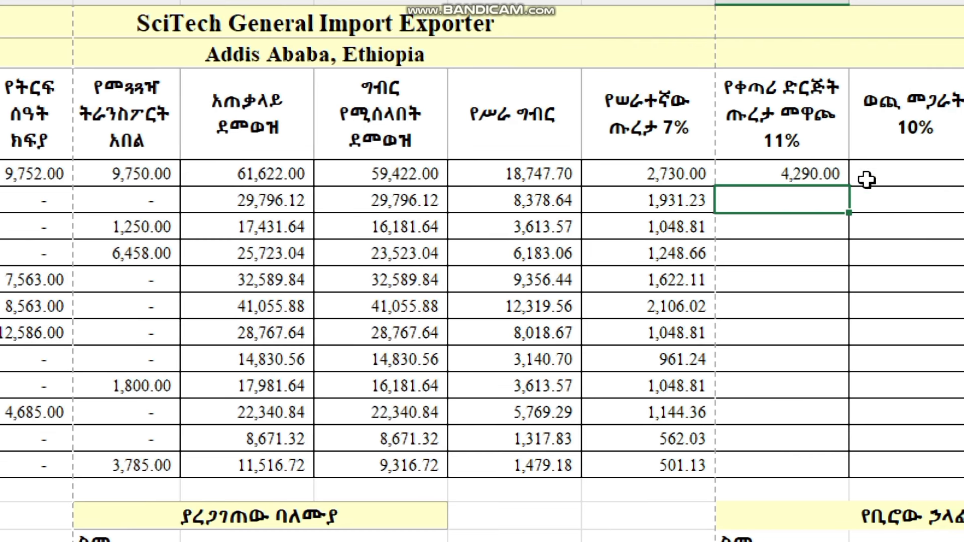
{"action": "left_click", "coordinate": [795, 170]}
{"action": "double_click", "coordinate": [853, 187]}
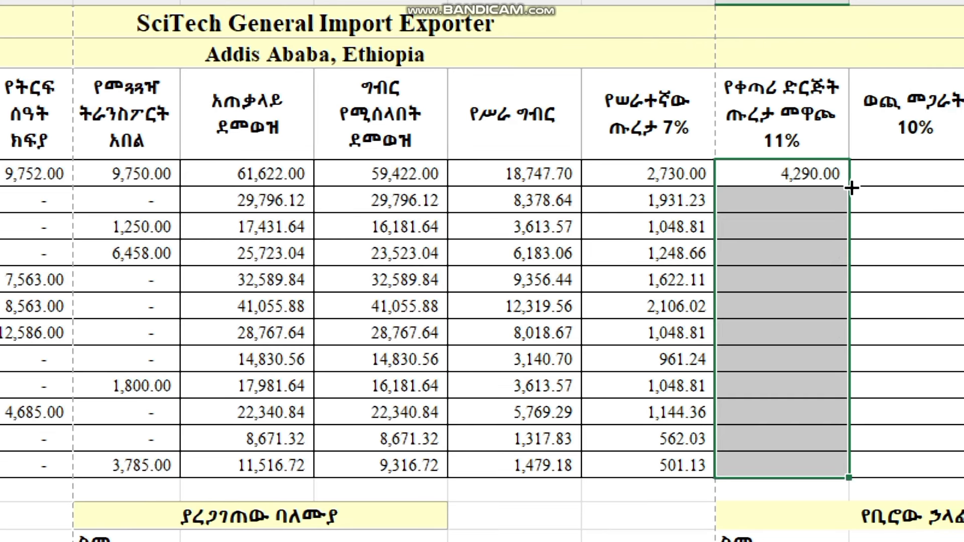
{"action": "left_click", "coordinate": [818, 276]}
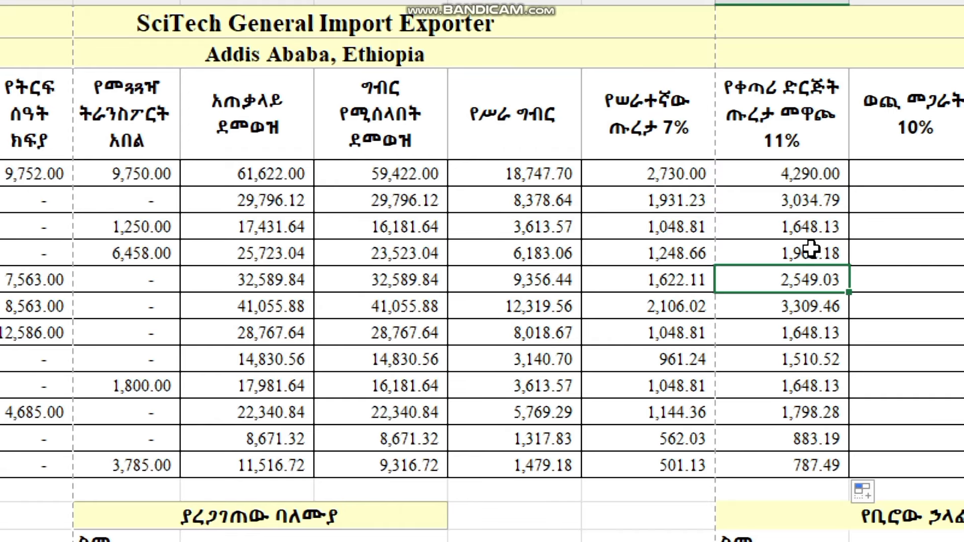
Calculate the first employee's 10% cost sharing in N4 with the formula =E4*10%
{"action": "scroll", "coordinate": [947, 224], "scroll_direction": "right", "scroll_amount": 1}
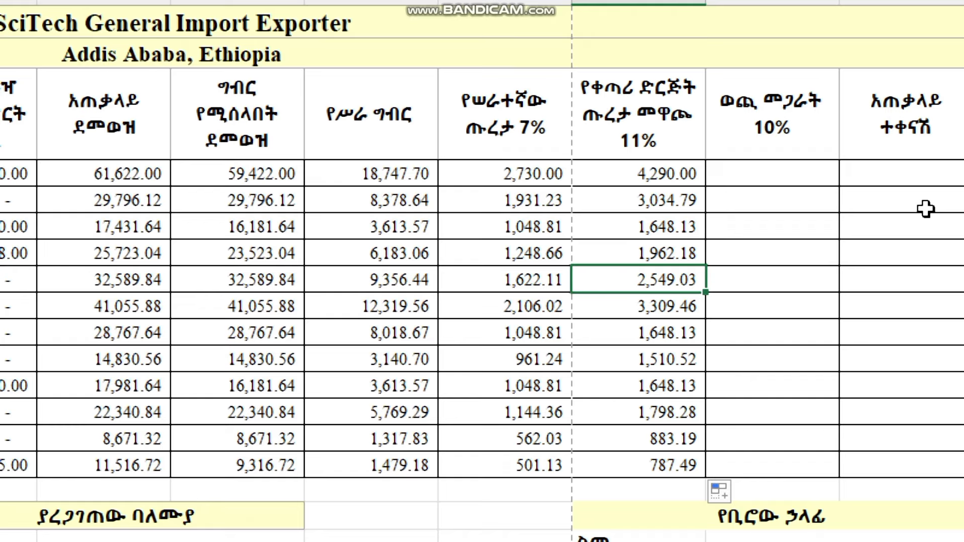
{"action": "left_click", "coordinate": [768, 171]}
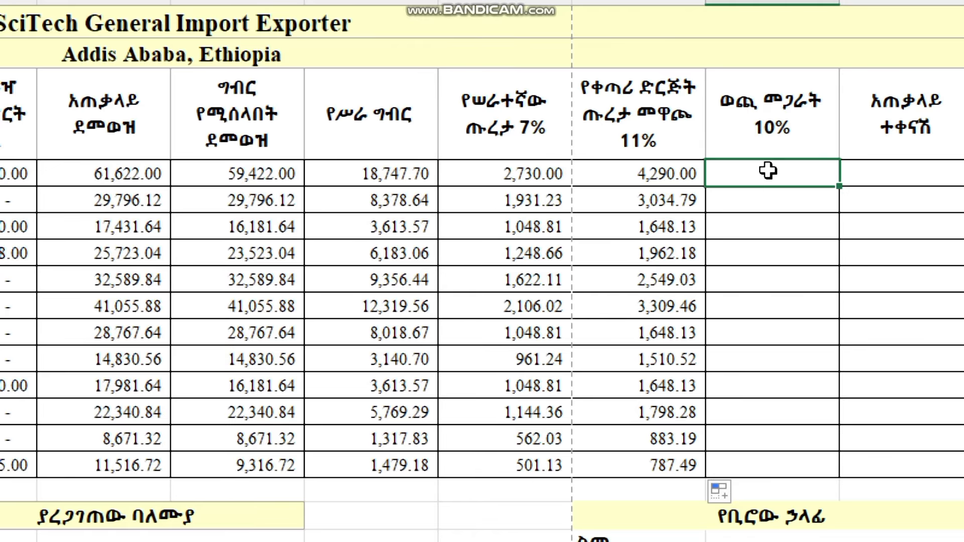
{"action": "type", "text": "="}
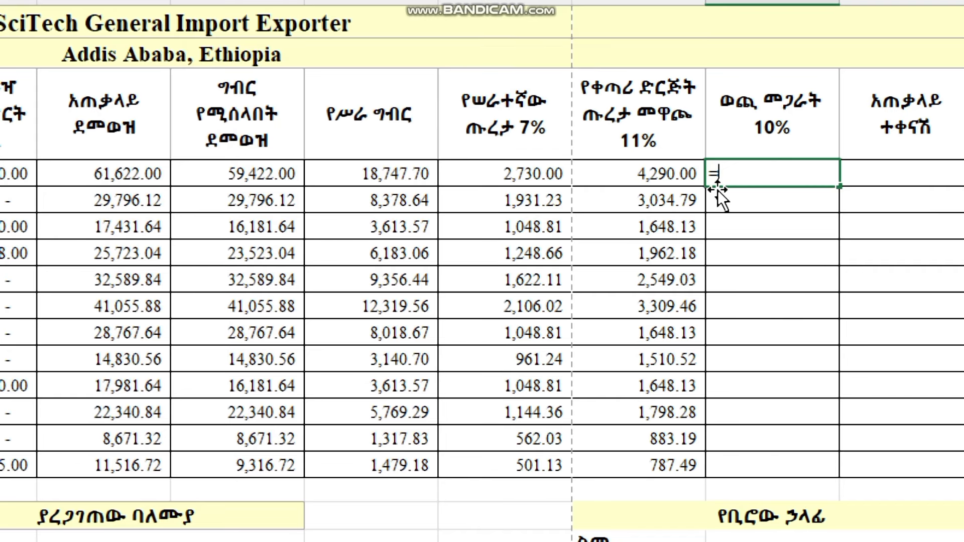
{"action": "scroll", "coordinate": [67, 187], "scroll_direction": "left", "scroll_amount": 2}
{"action": "scroll", "coordinate": [67, 187], "scroll_direction": "left", "scroll_amount": 6}
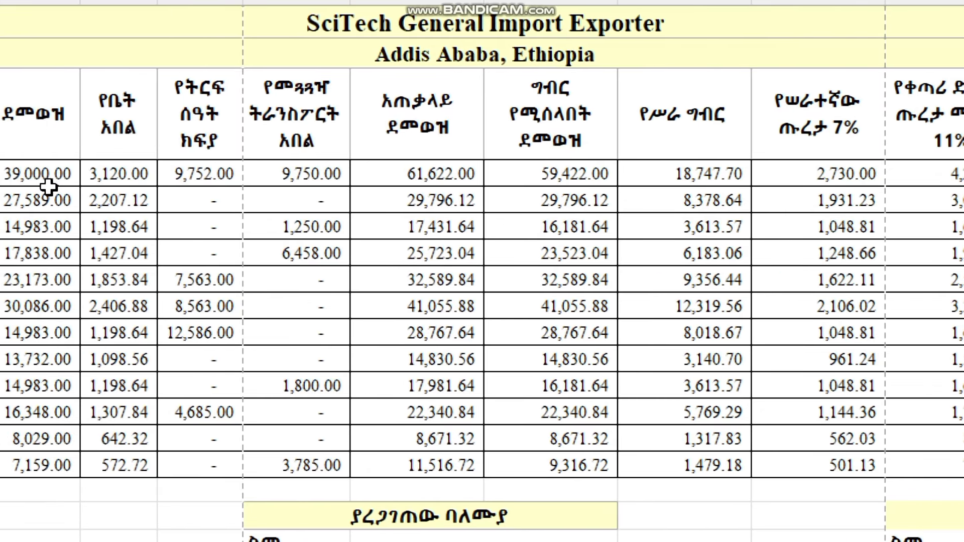
{"action": "scroll", "coordinate": [44, 187], "scroll_direction": "left", "scroll_amount": 1}
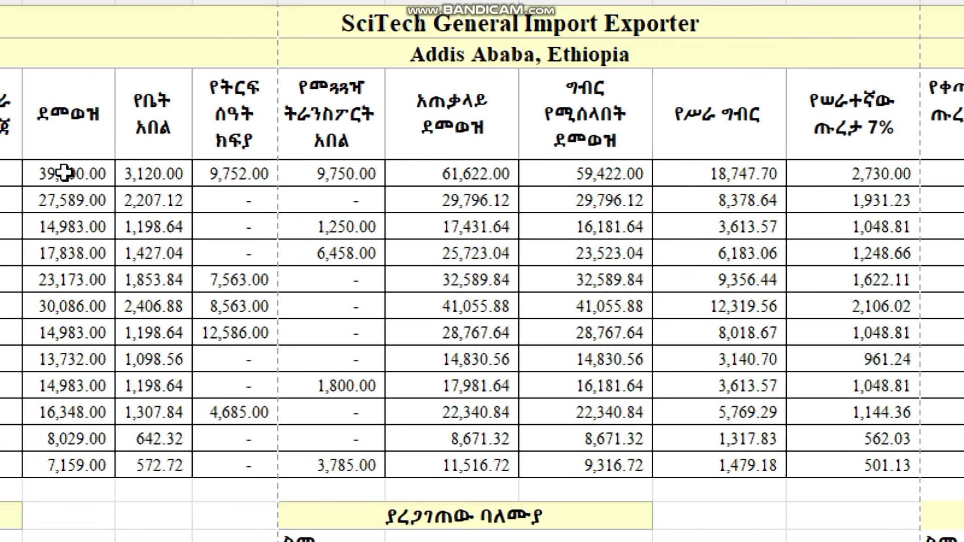
{"action": "left_click", "coordinate": [64, 174]}
{"action": "scroll", "coordinate": [935, 261], "scroll_direction": "right", "scroll_amount": 6}
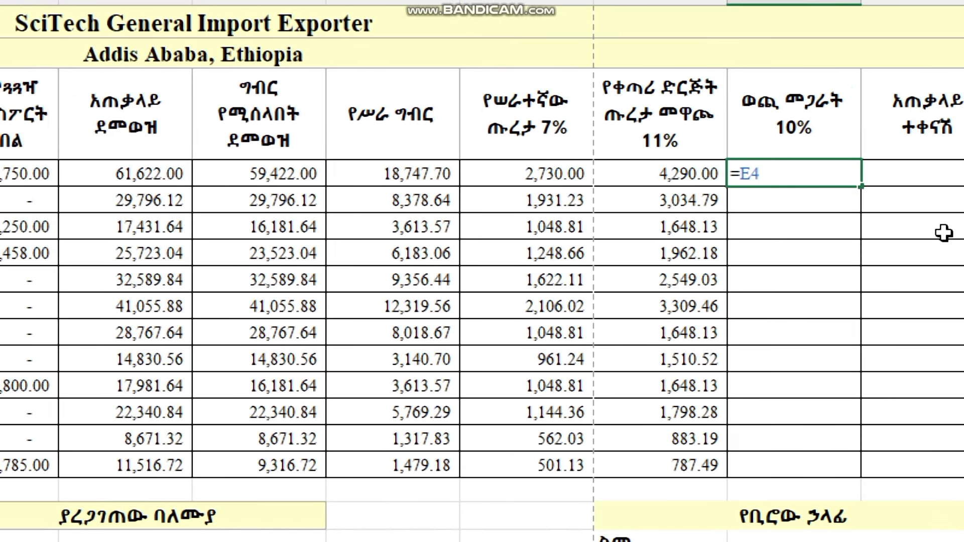
{"action": "type", "text": "*"}
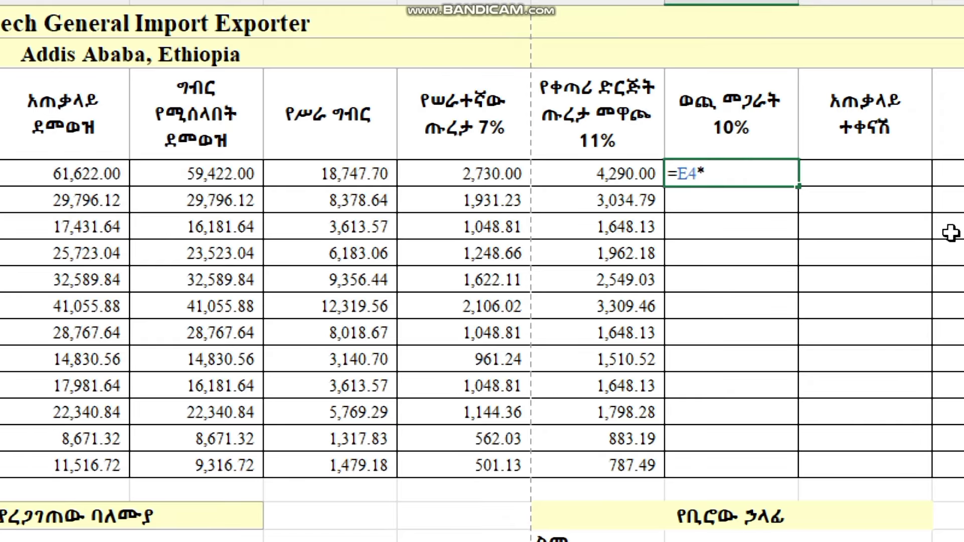
{"action": "type", "text": "10%"}
{"action": "key", "text": "Return"}
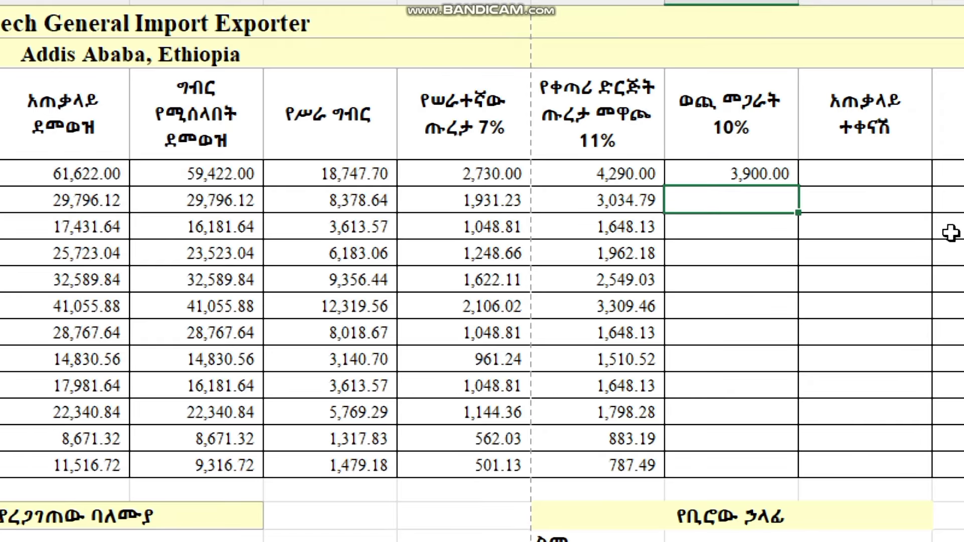
Fill the cost sharing formula from N4 down through N15 for all employees
{"action": "scroll", "coordinate": [951, 222], "scroll_direction": "right", "scroll_amount": 2}
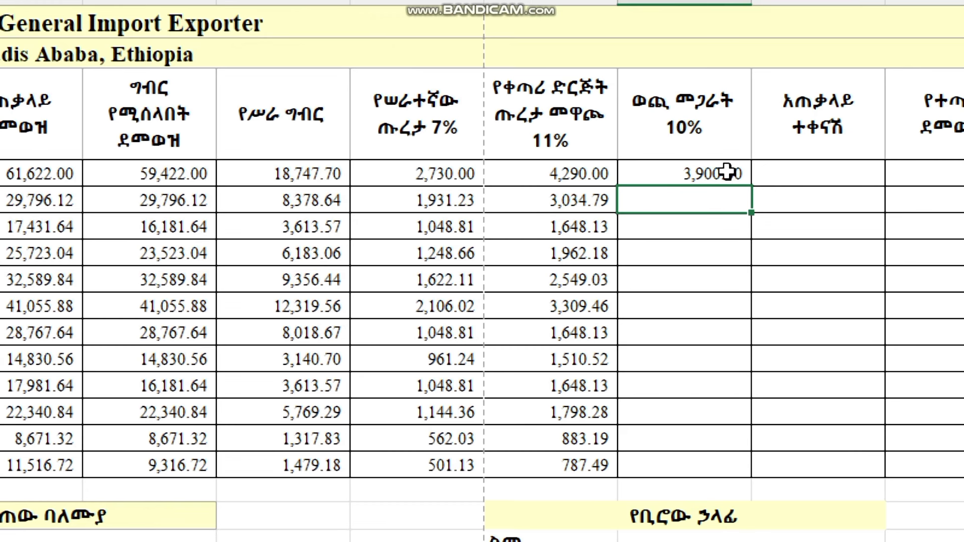
{"action": "left_click", "coordinate": [728, 172]}
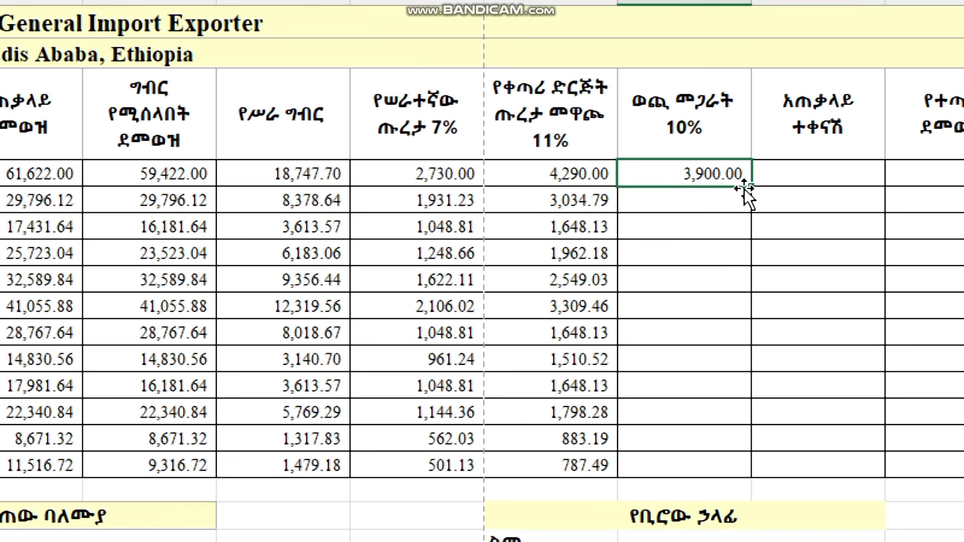
{"action": "mouse_move", "coordinate": [747, 188]}
{"action": "left_mouse_down"}
{"action": "mouse_move", "coordinate": [741, 312]}
{"action": "mouse_move", "coordinate": [753, 502]}
{"action": "mouse_move", "coordinate": [747, 480]}
{"action": "left_mouse_up"}
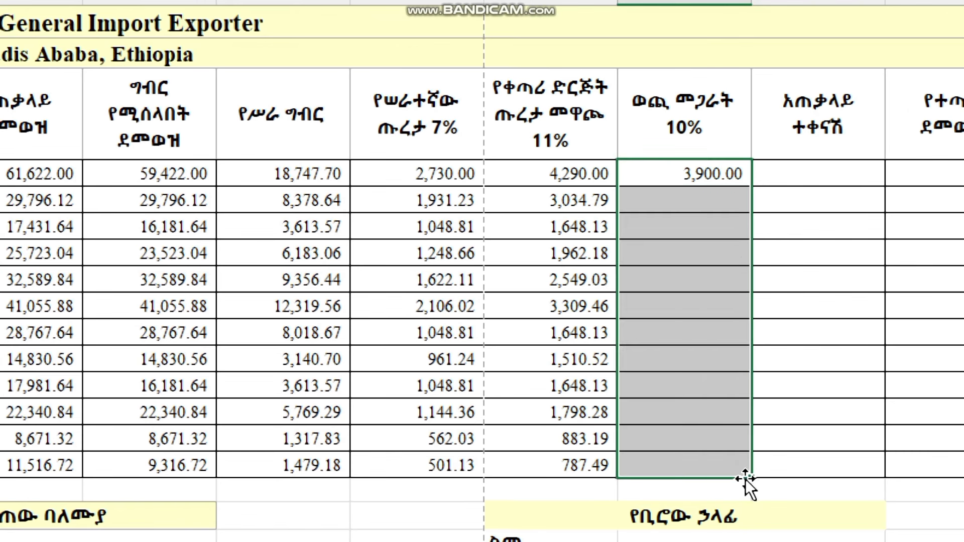
{"action": "left_click", "coordinate": [728, 407]}
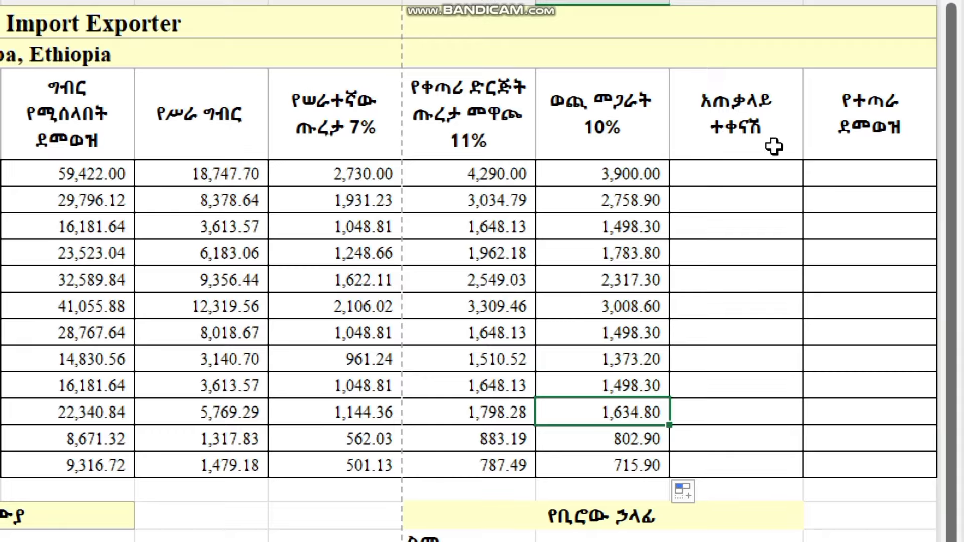
Calculate total deductions in O4 with =K4+L4+N4, leaving out the employer pension, and fill the formula down through O15
{"action": "left_click", "coordinate": [741, 174]}
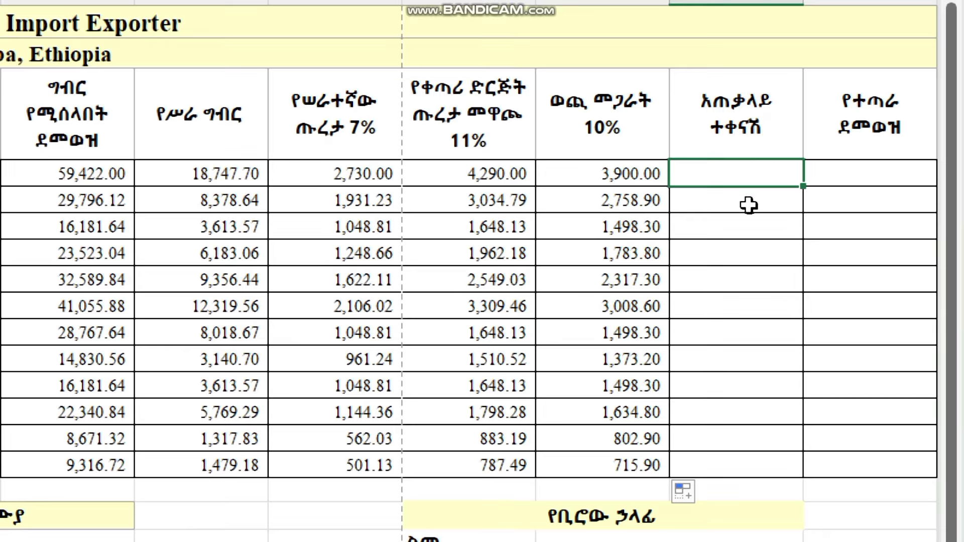
{"action": "type", "text": "="}
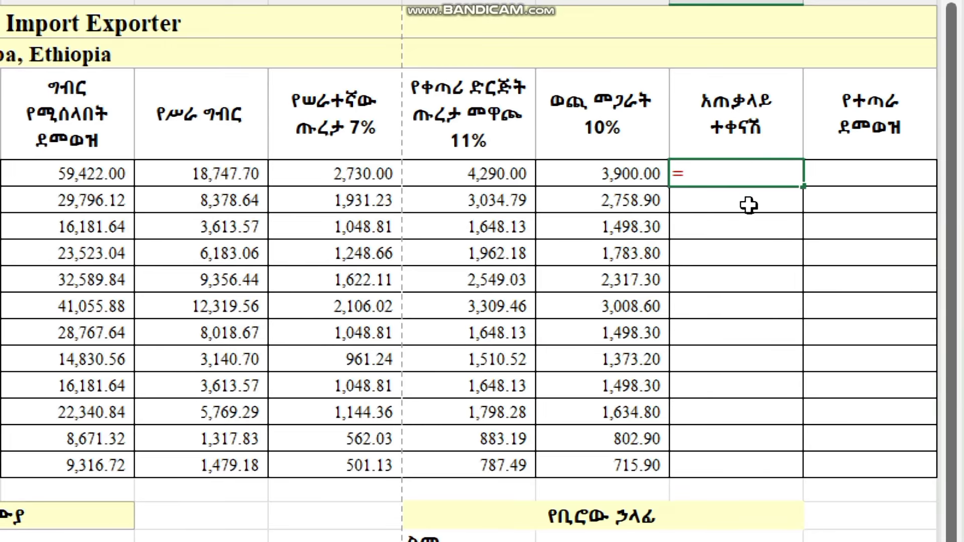
{"action": "left_click", "coordinate": [210, 171]}
{"action": "type", "text": "+"}
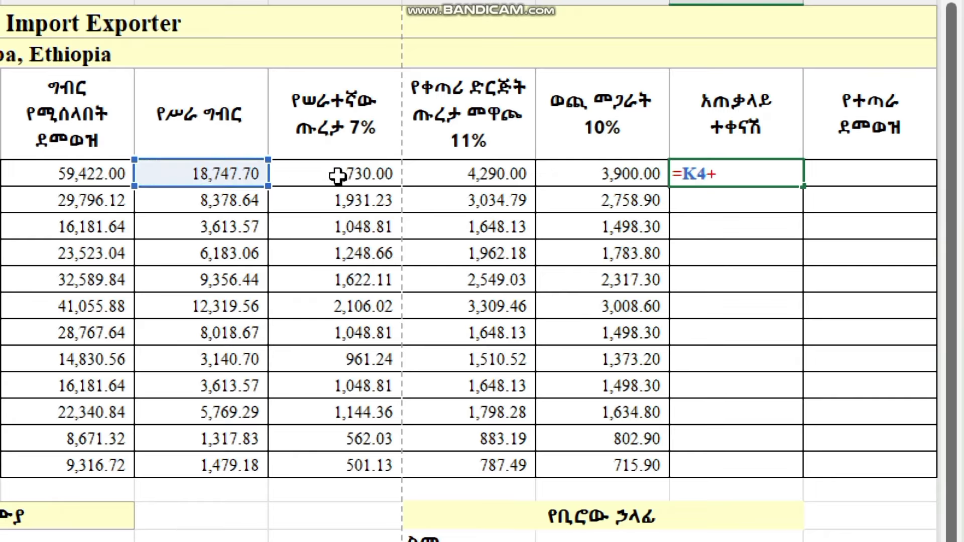
{"action": "left_click", "coordinate": [313, 175]}
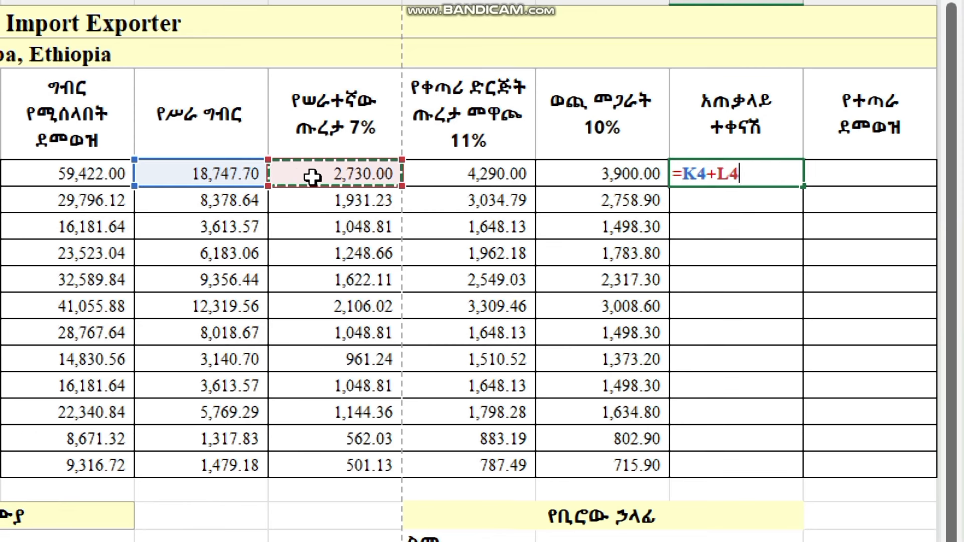
{"action": "type", "text": "+"}
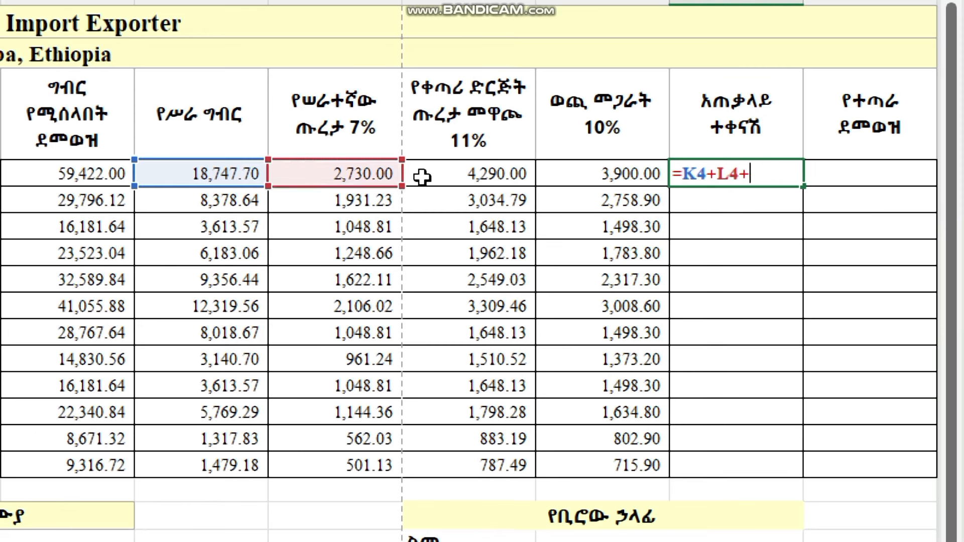
{"action": "left_click", "coordinate": [611, 178]}
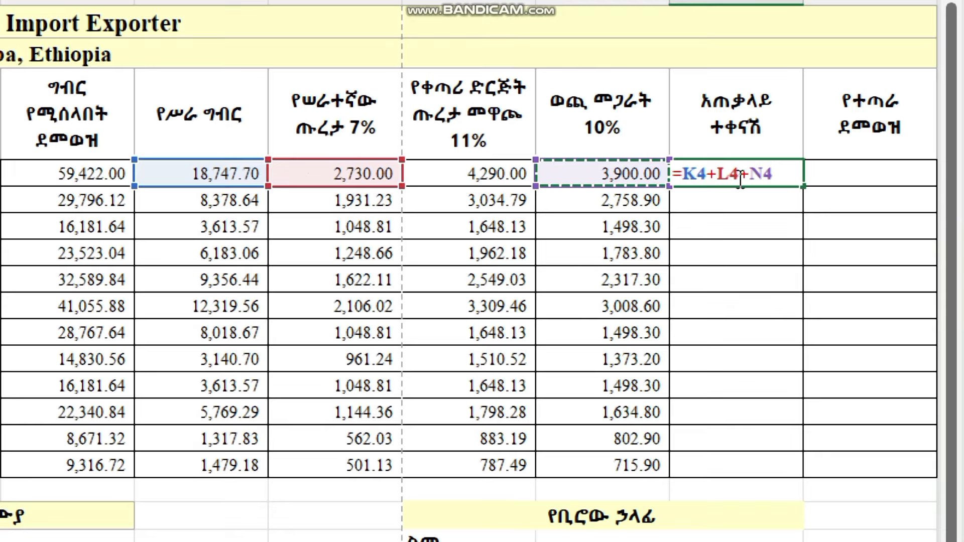
{"action": "key", "text": "Return"}
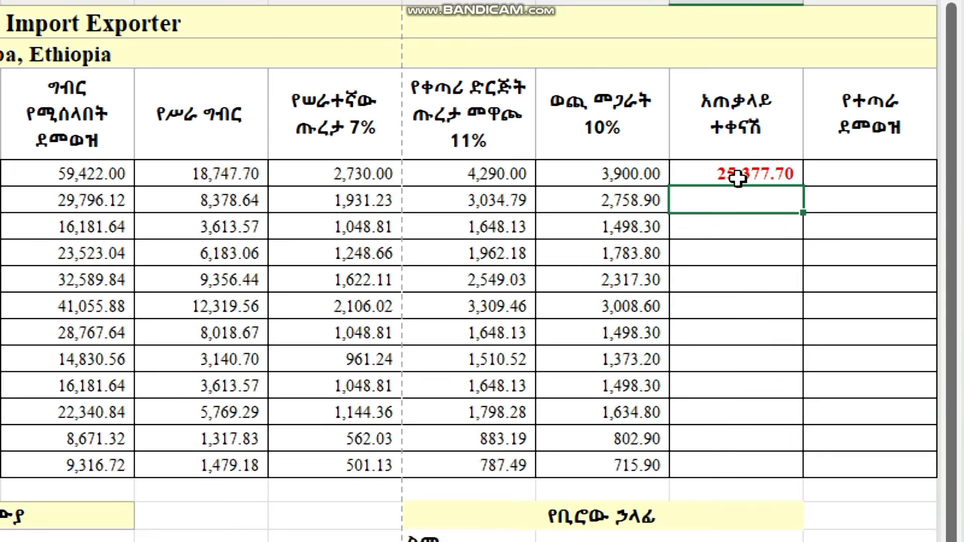
{"action": "left_click", "coordinate": [705, 177]}
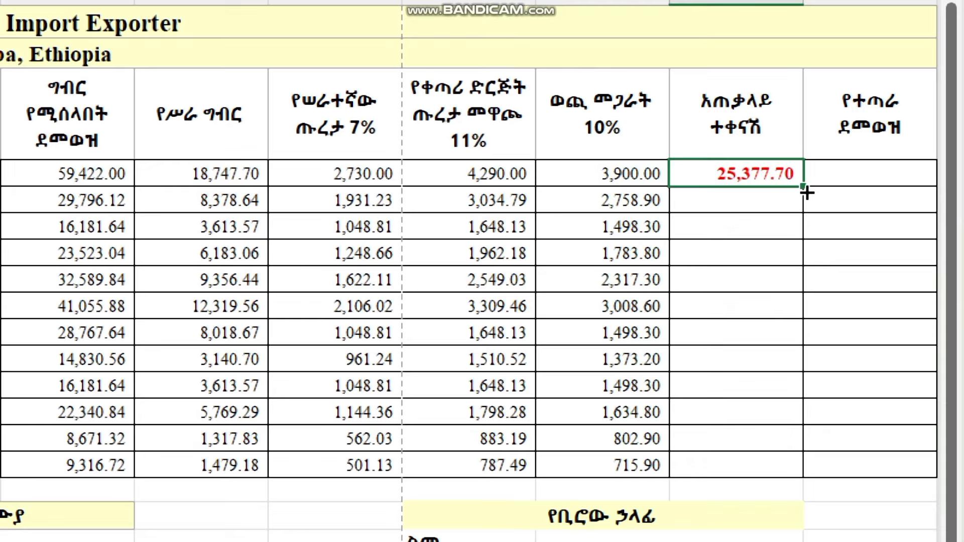
{"action": "double_click", "coordinate": [806, 193]}
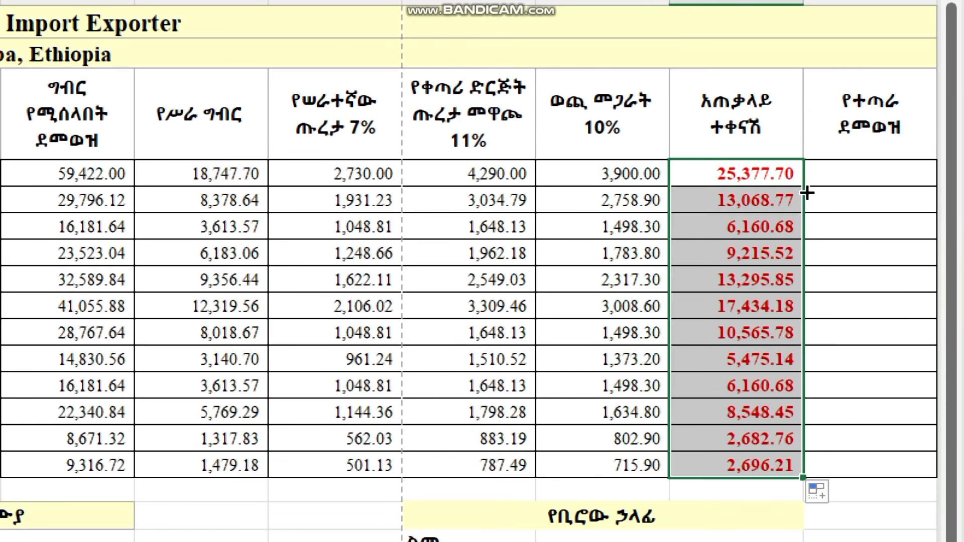
Calculate the first employee's net pay in P4 by subtracting total deductions from total salary with =I4-O4
{"action": "left_click", "coordinate": [857, 171]}
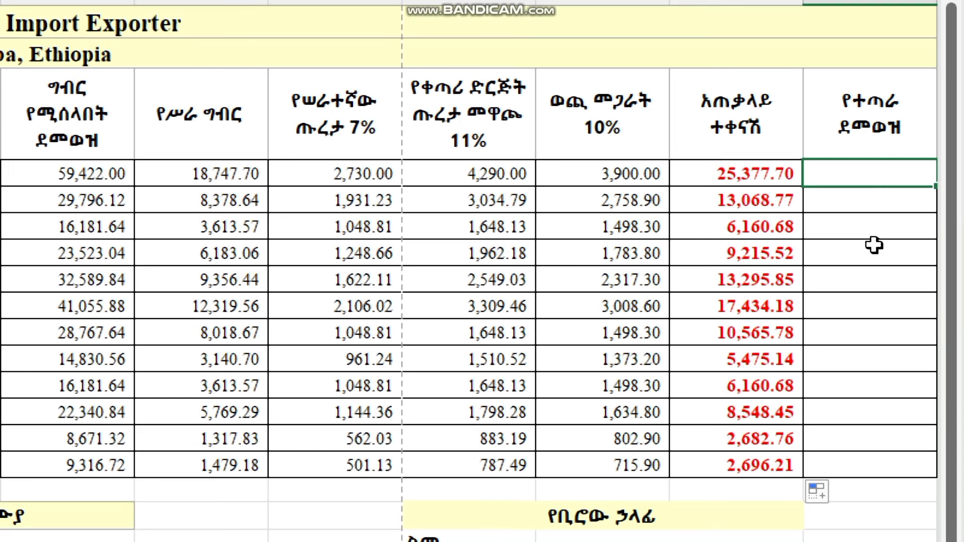
{"action": "type", "text": "="}
{"action": "scroll", "coordinate": [231, 198], "scroll_direction": "left", "scroll_amount": 3}
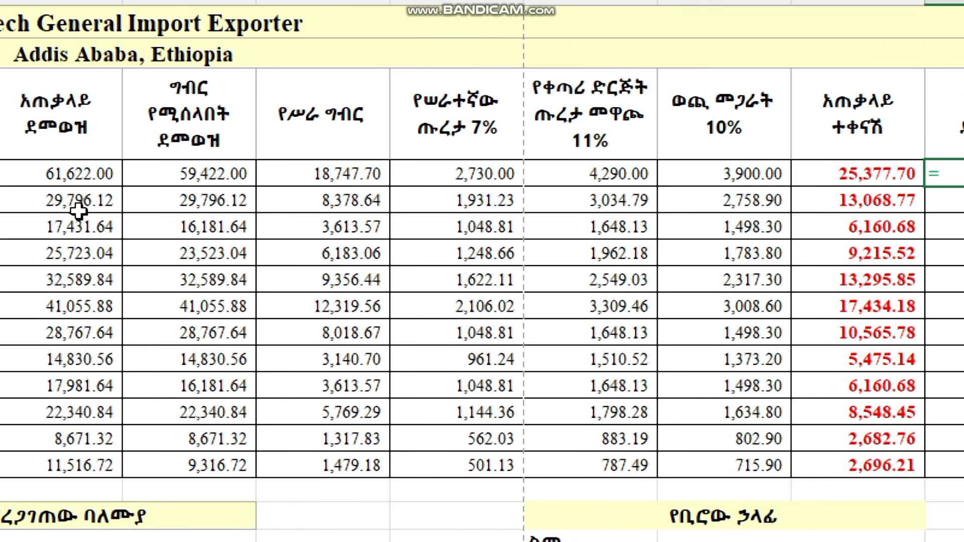
{"action": "scroll", "coordinate": [80, 206], "scroll_direction": "left", "scroll_amount": 2}
{"action": "left_click", "coordinate": [111, 175]}
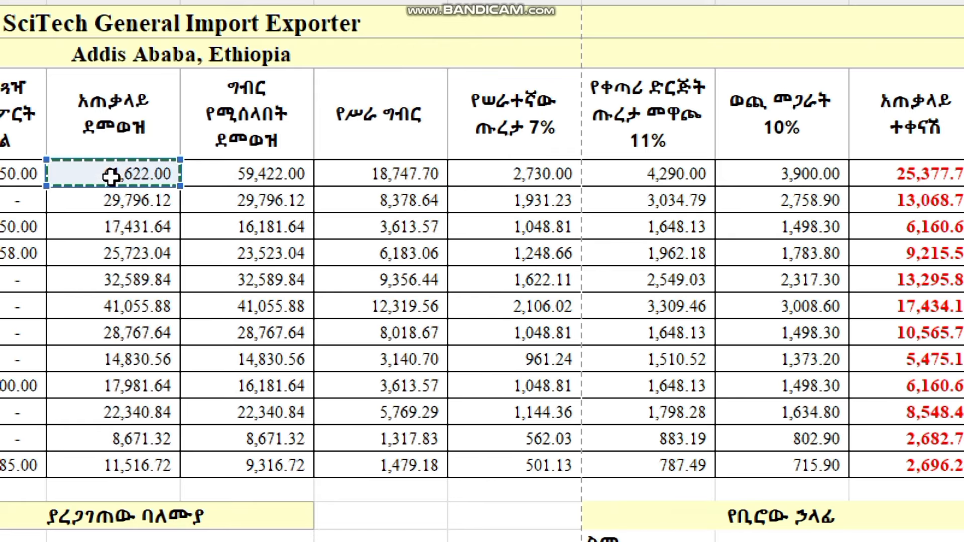
{"action": "scroll", "coordinate": [894, 181], "scroll_direction": "right", "scroll_amount": 3}
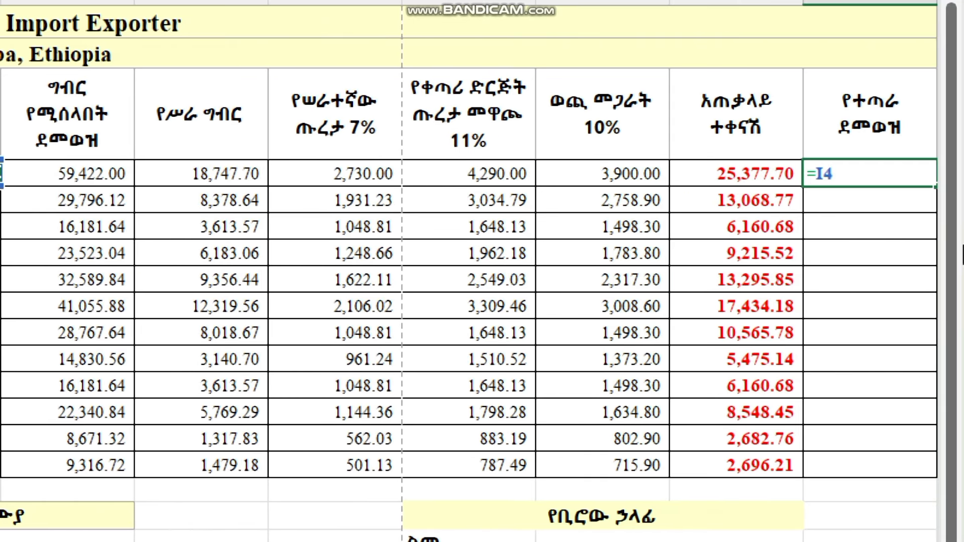
{"action": "type", "text": "-"}
{"action": "left_click", "coordinate": [725, 176]}
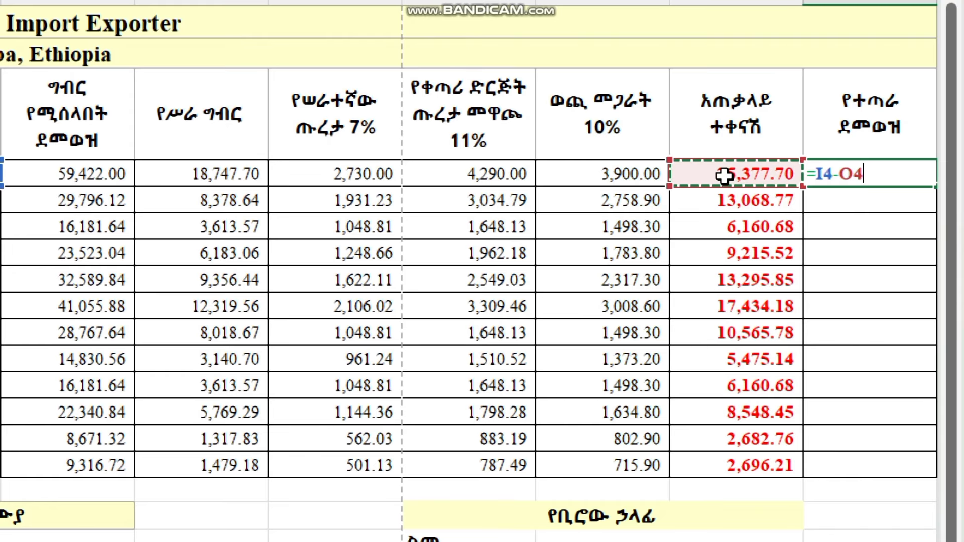
{"action": "key", "text": "Return"}
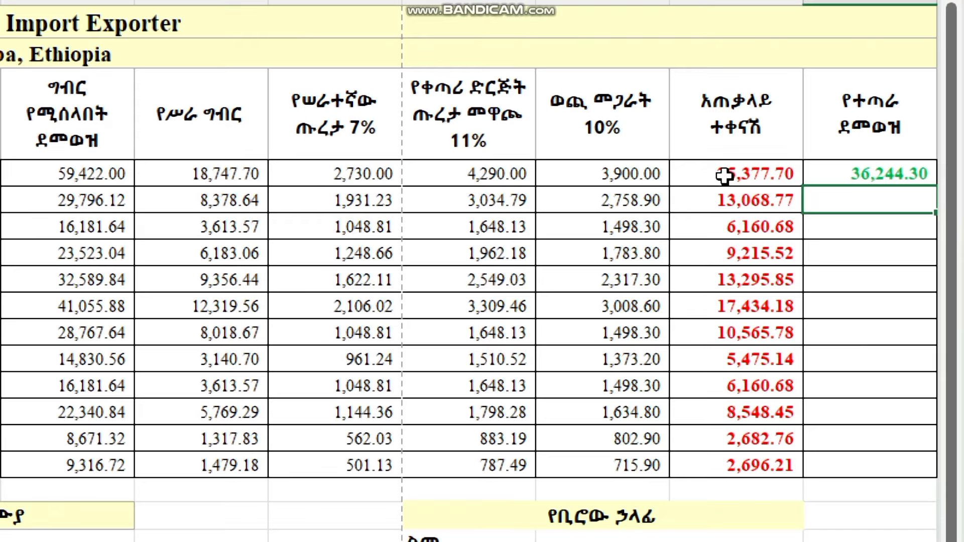
Fill the net pay formula from P4 down through P15 for all employees
{"action": "left_click", "coordinate": [828, 178]}
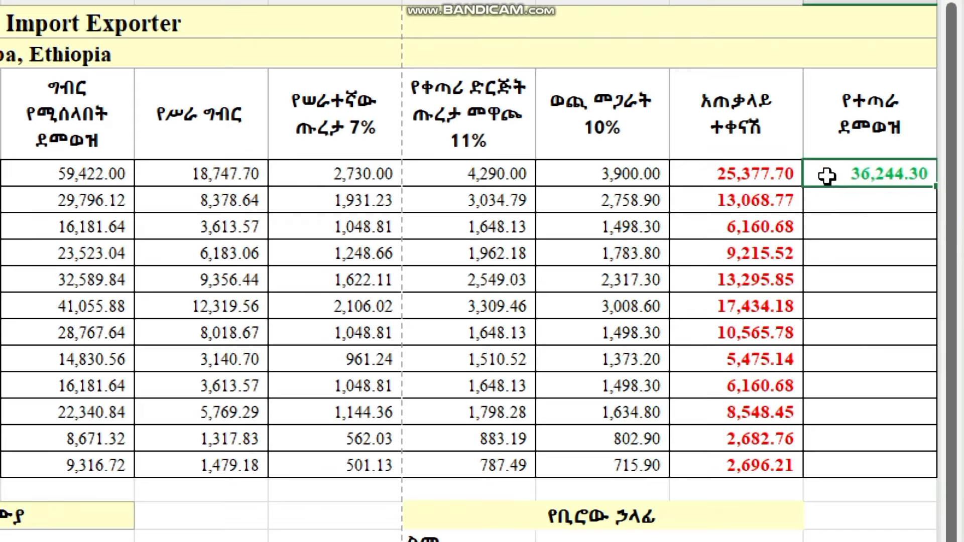
{"action": "double_click", "coordinate": [935, 188]}
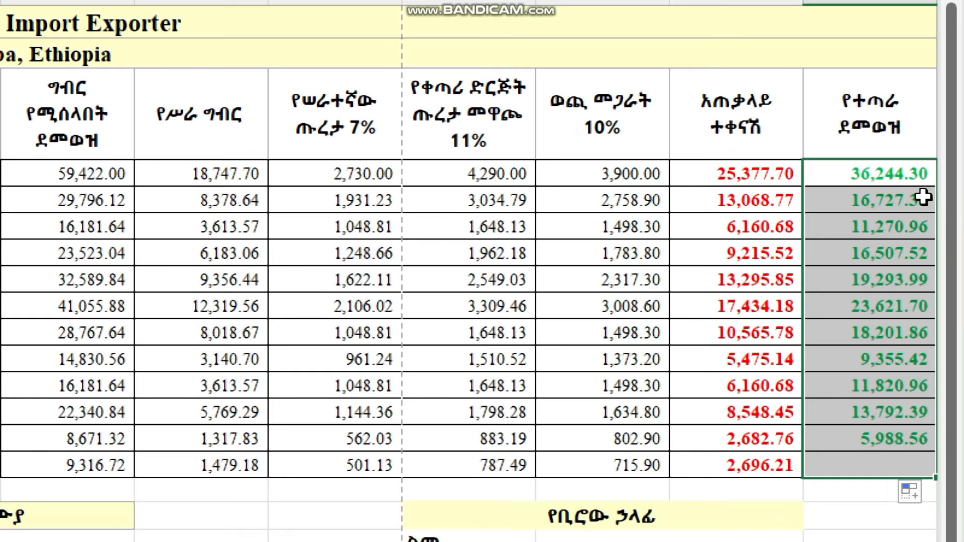
{"action": "left_click", "coordinate": [894, 223]}
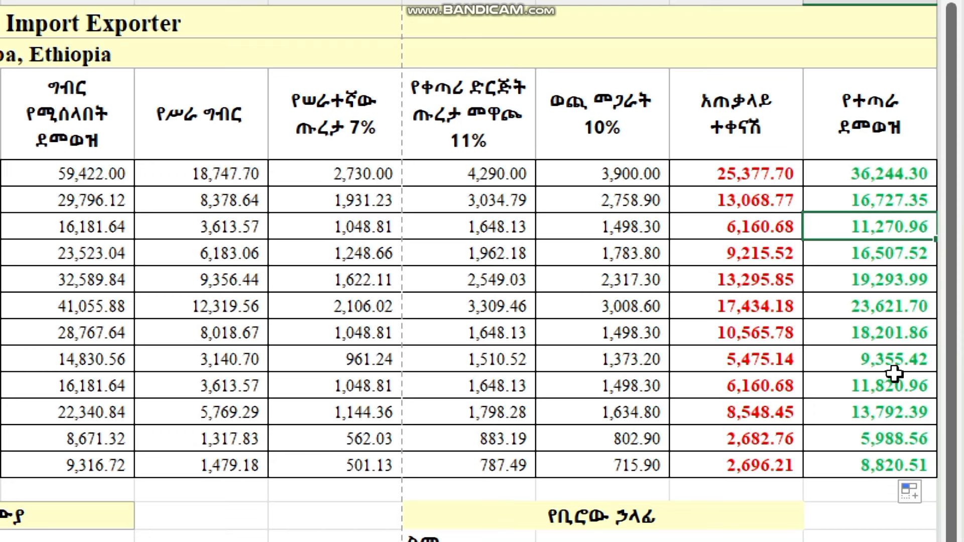
{"action": "left_click", "coordinate": [835, 179]}
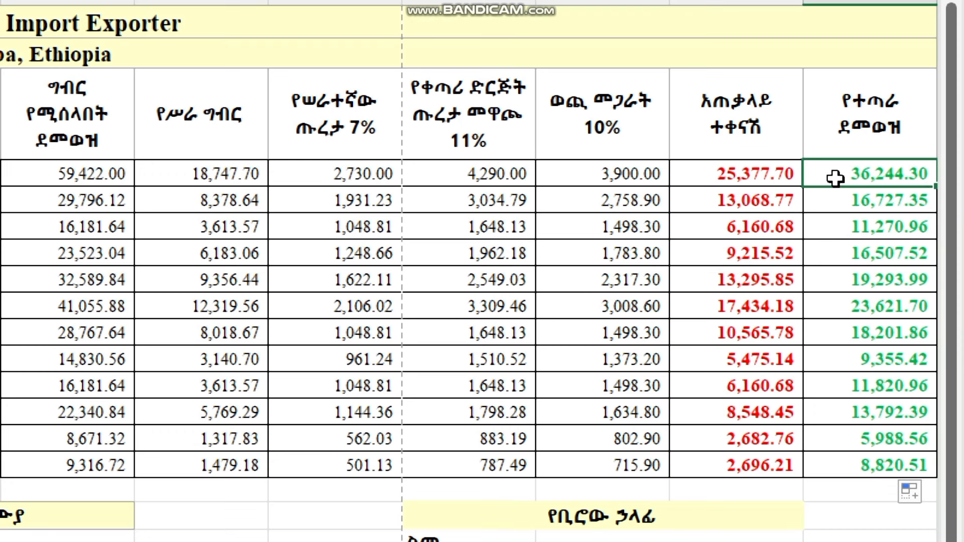